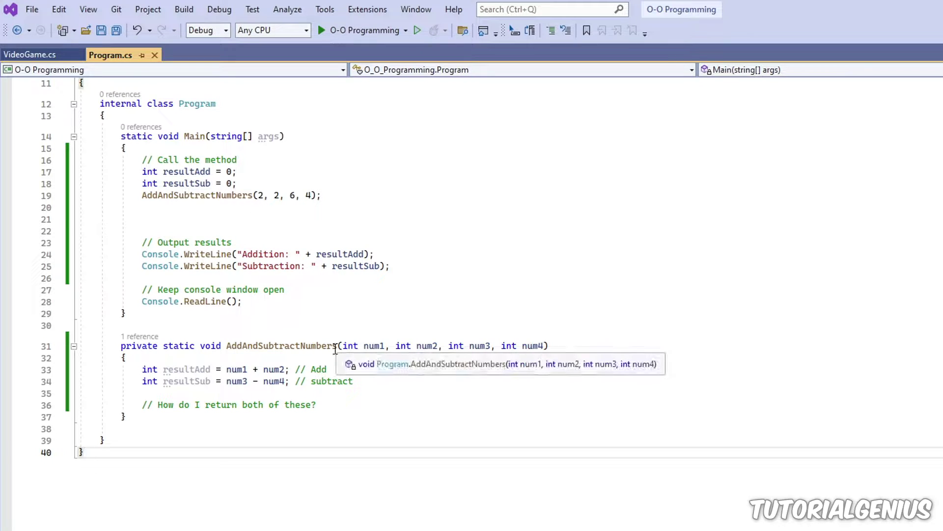
Walk through AddAndSubtractNumbers: its four parameters, void return type and local result variables.
left_click_drag(338, 347, 227, 346)
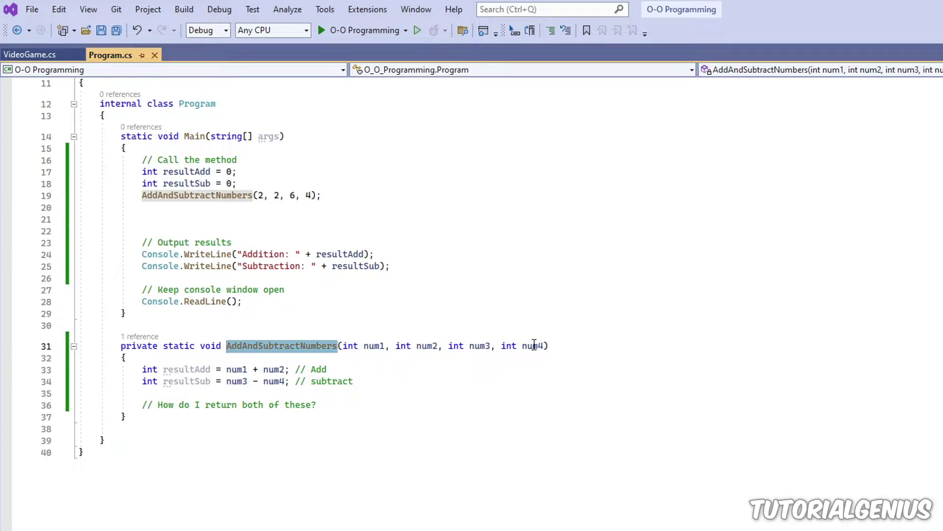
left_click_drag(544, 347, 362, 347)
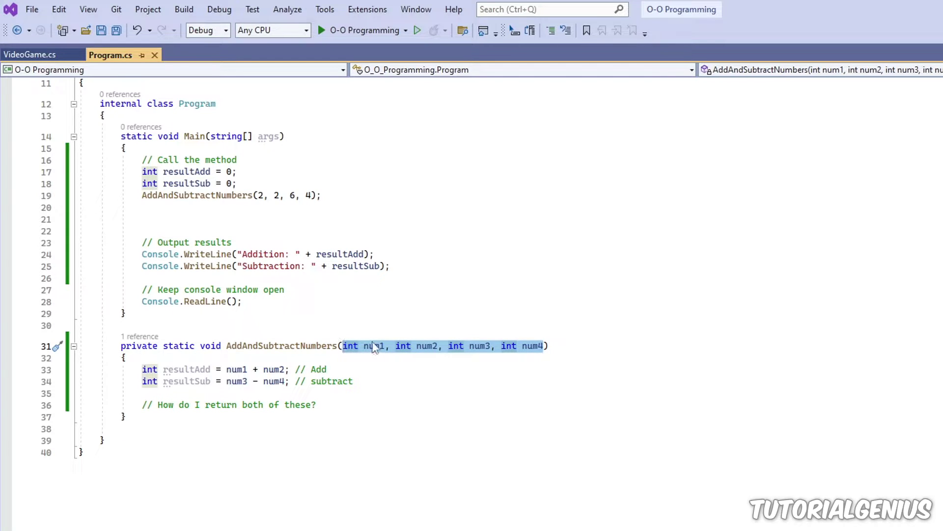
left_click(371, 345)
left_click_drag(442, 345, 343, 345)
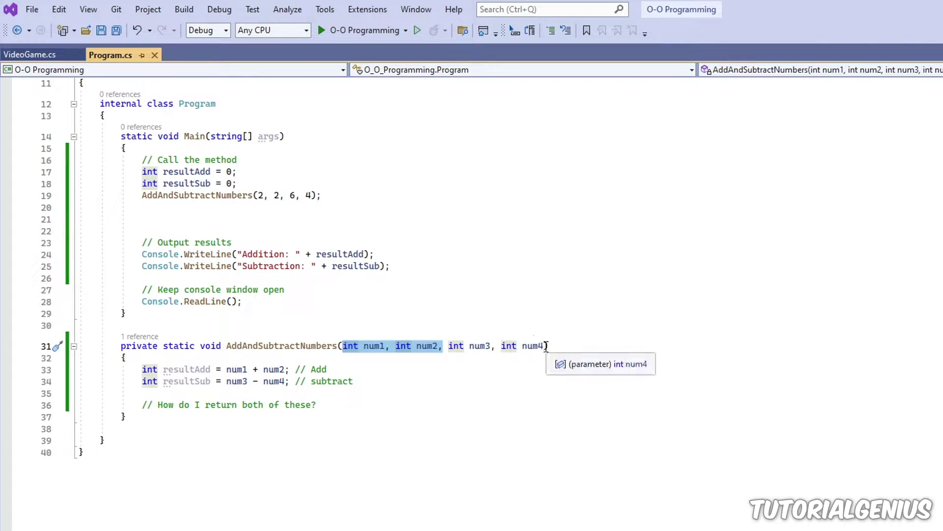
left_click_drag(546, 345, 448, 347)
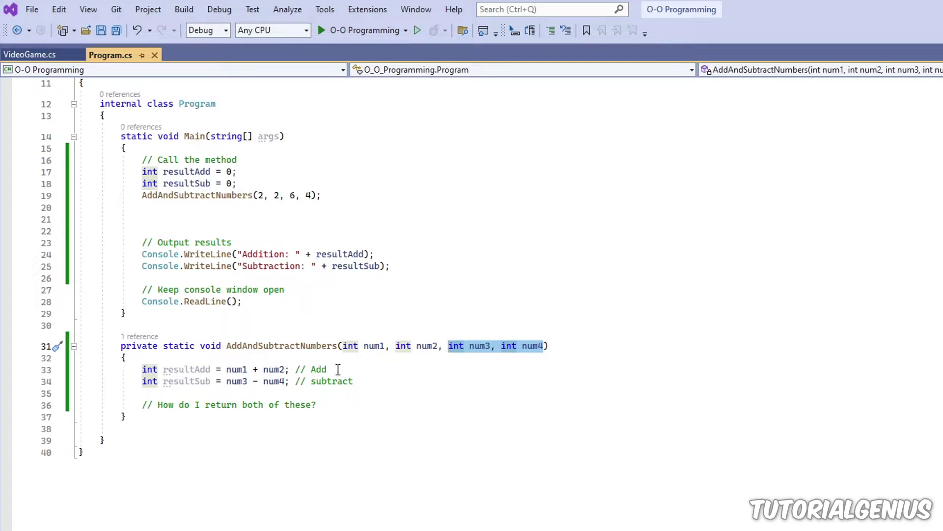
left_click_drag(332, 370, 142, 369)
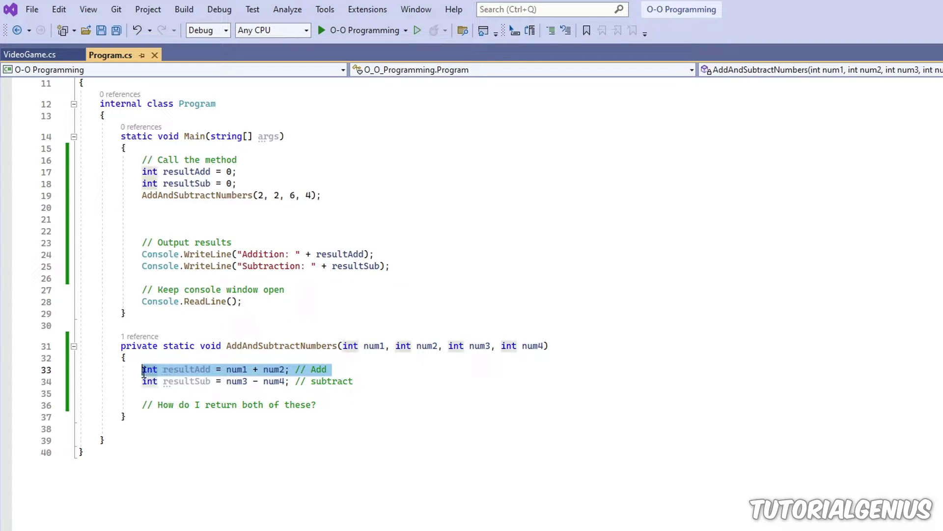
left_click_drag(211, 369, 167, 369)
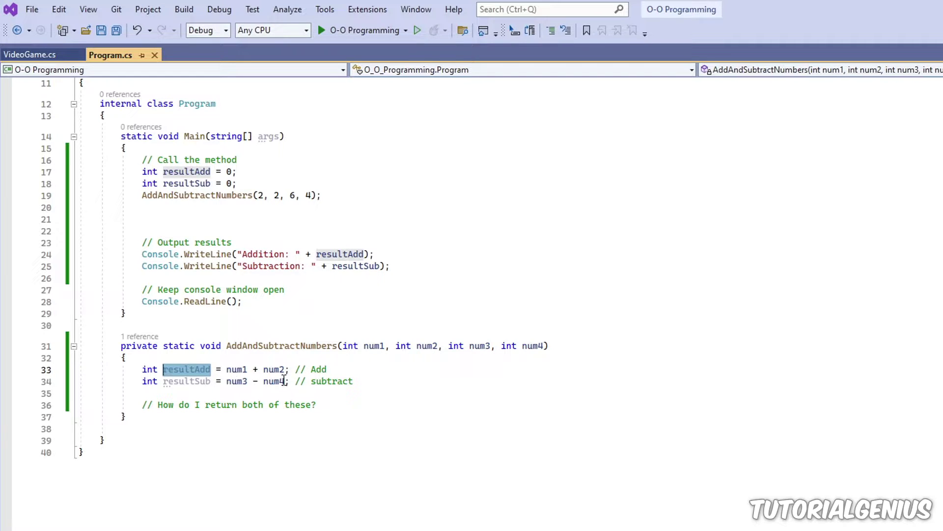
left_click_drag(285, 381, 164, 381)
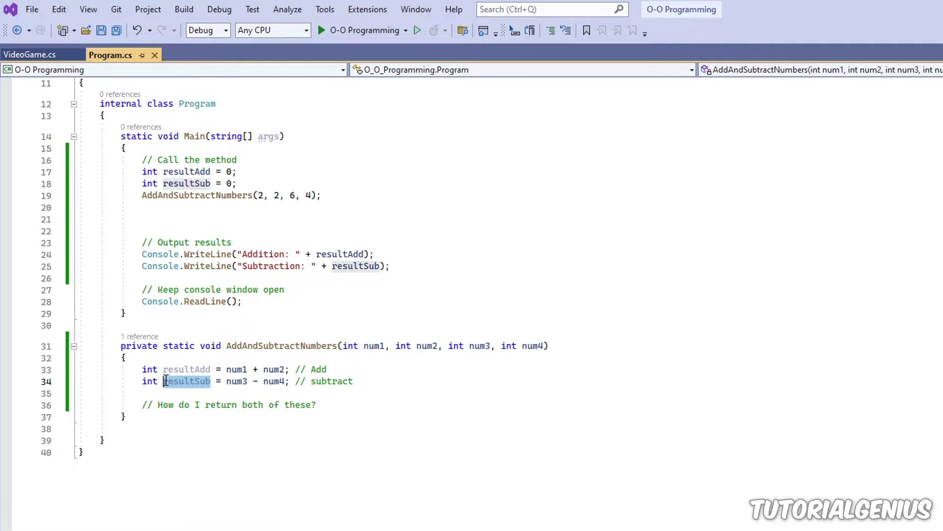
left_click_drag(316, 404, 150, 405)
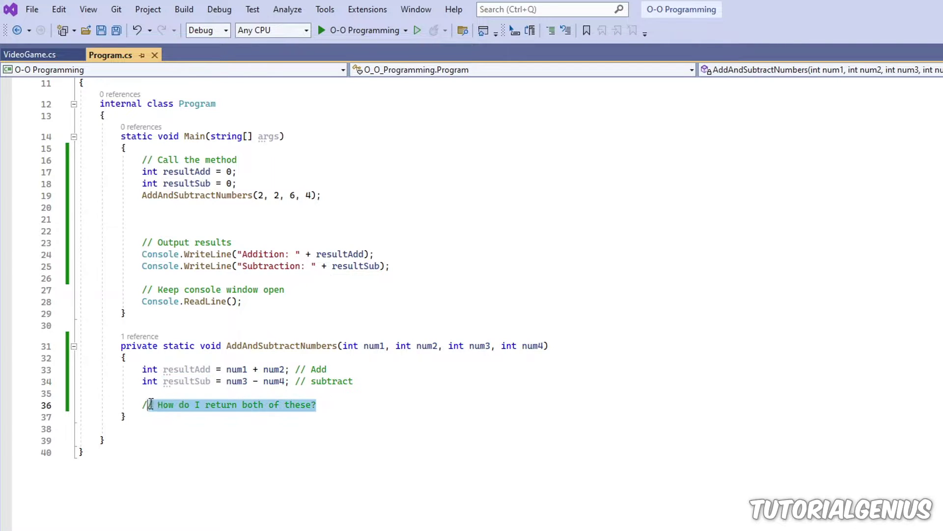
left_click_drag(221, 346, 199, 346)
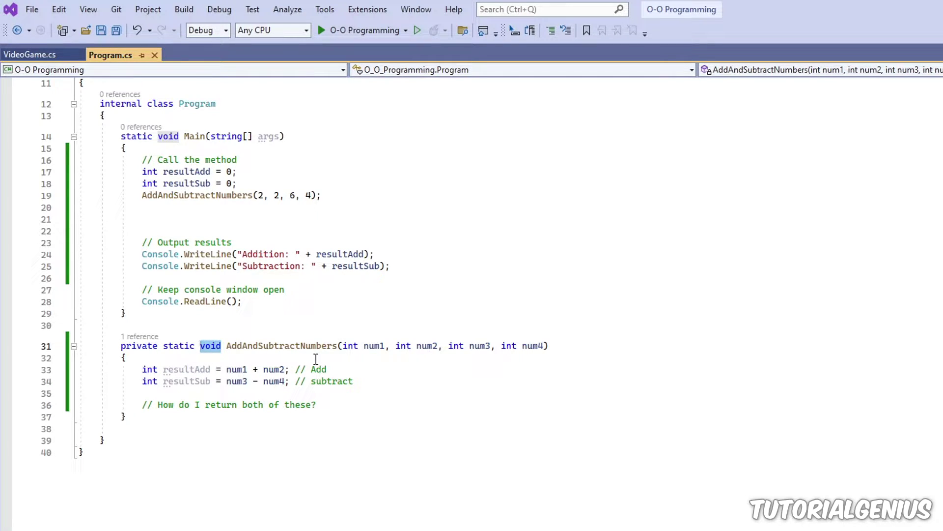
type("ntint")
left_click(281, 326)
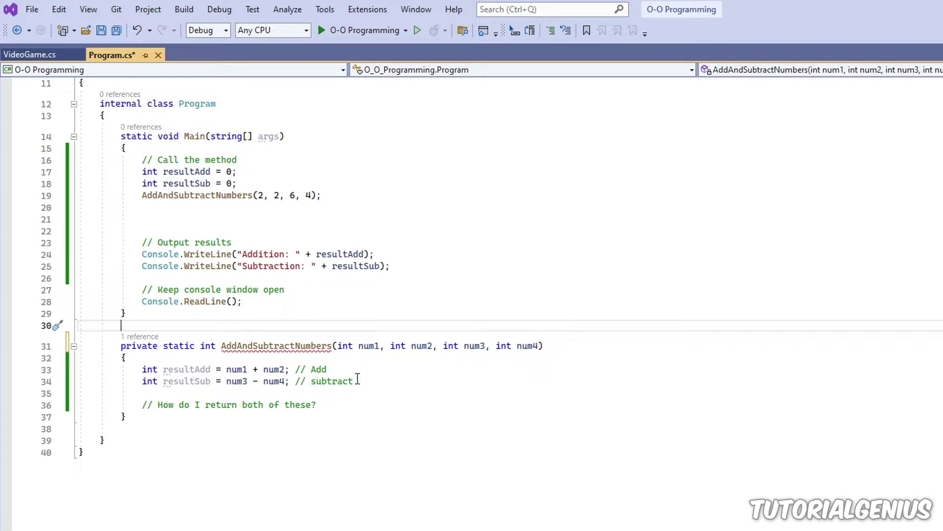
left_click_drag(358, 380, 28, 369)
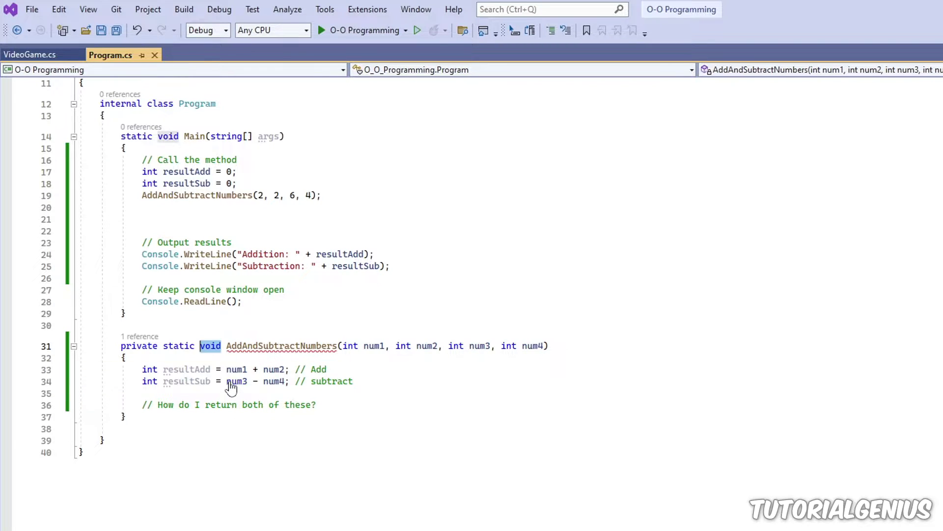
left_click(253, 355)
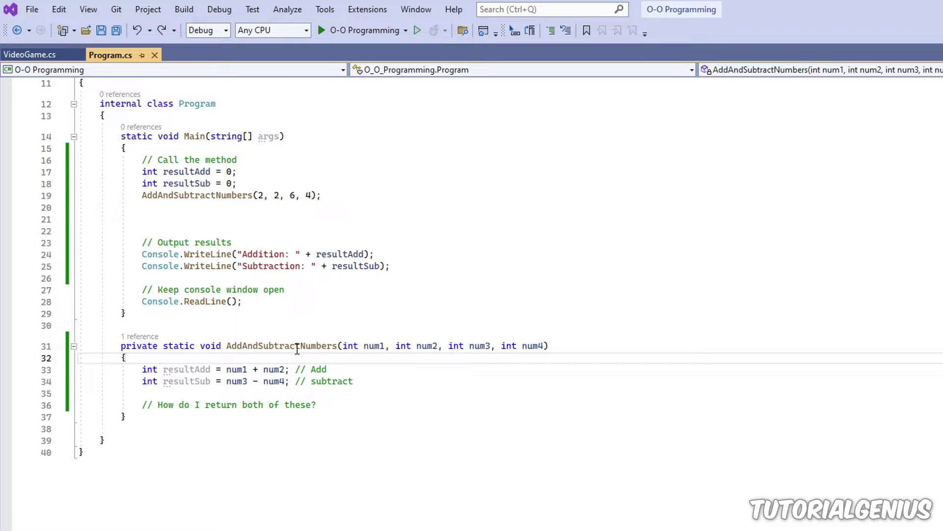
left_click(339, 344)
mouse_move(376, 389)
left_mouse_down()
mouse_move(179, 385)
mouse_move(128, 370)
left_mouse_up()
left_click_drag(223, 346, 200, 346)
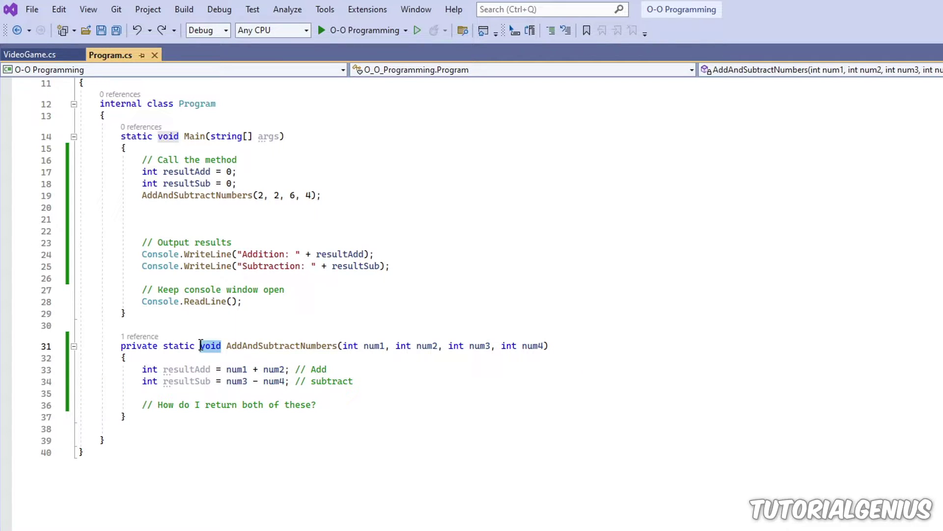
left_click_drag(329, 405, 142, 369)
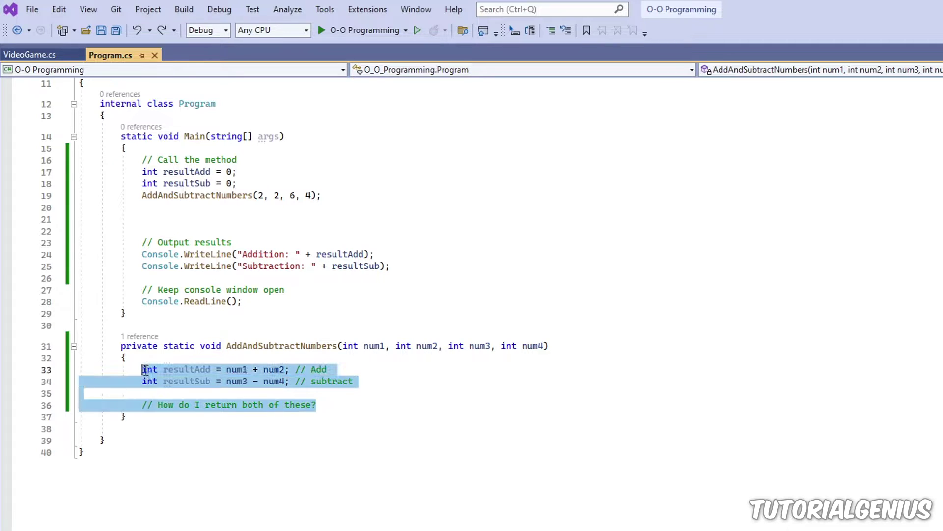
left_click(270, 396)
left_click_drag(316, 405, 145, 370)
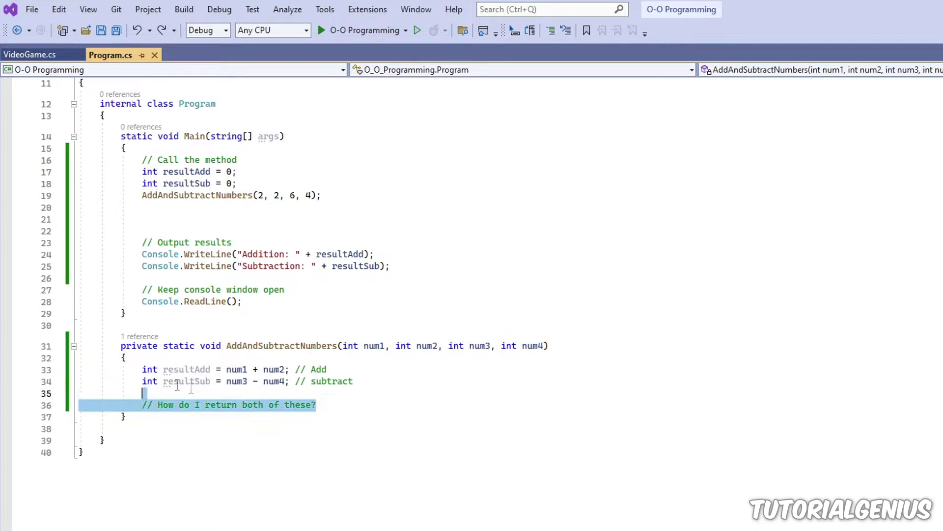
left_click(214, 345)
double_click(214, 345)
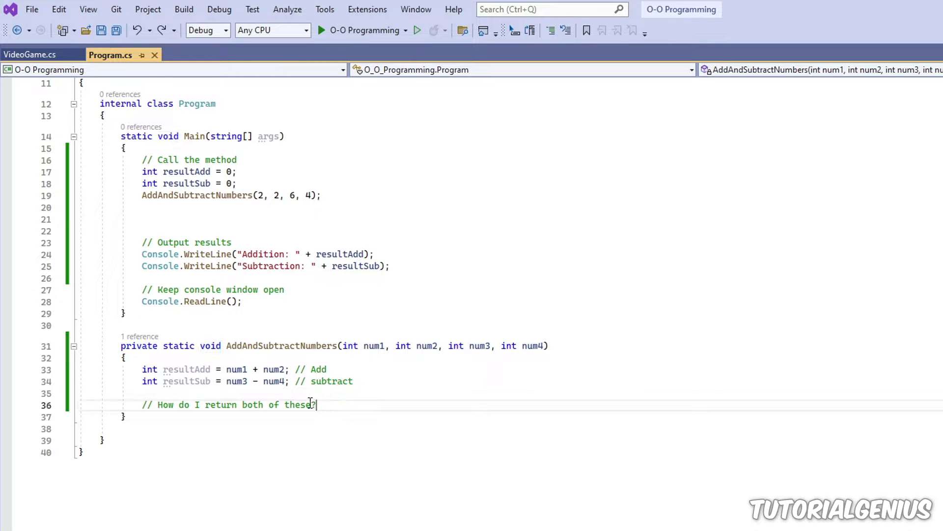
left_click_drag(316, 404, 144, 369)
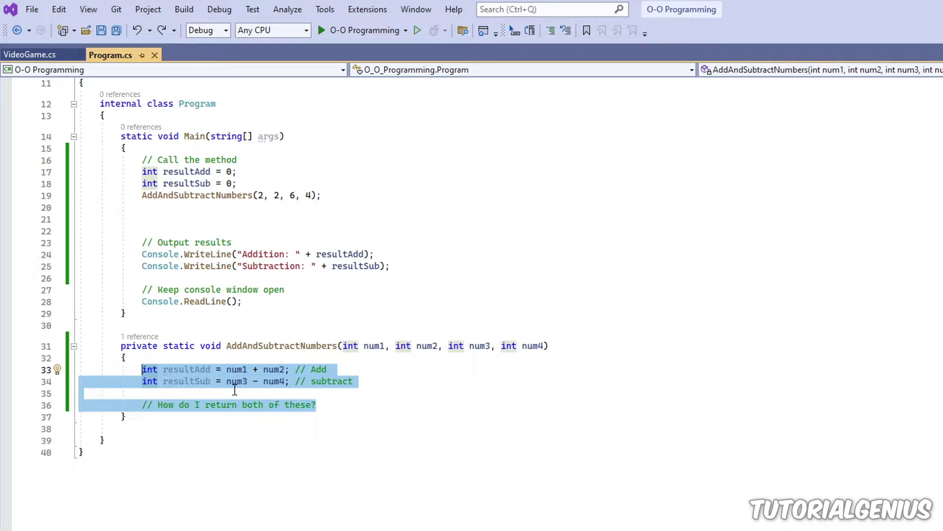
left_click(298, 393)
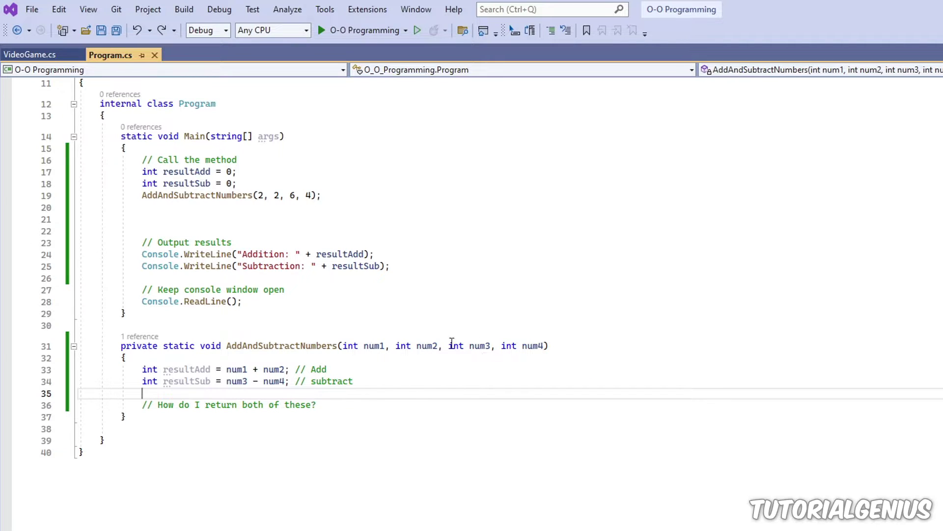
mouse_move(350, 345)
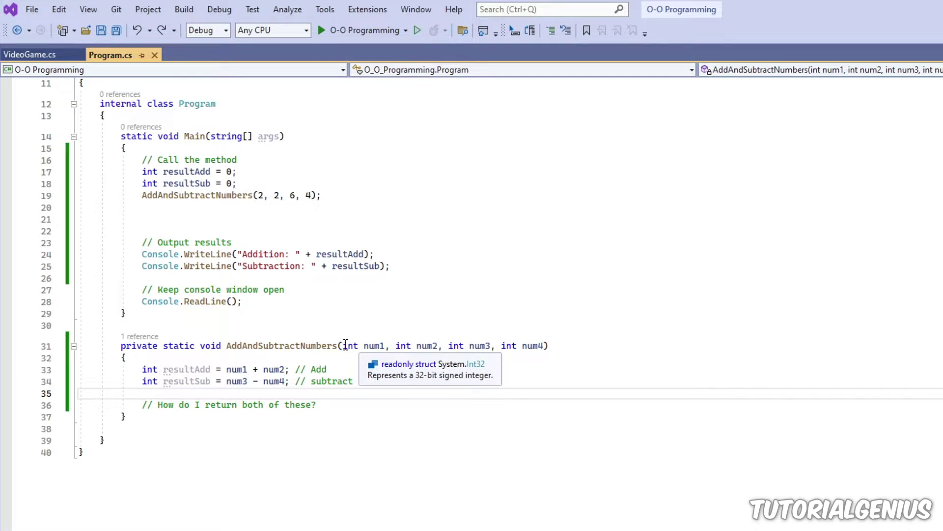
Compare Main's resultAdd and resultSub declarations and output lines with the method's calculations.
left_click_drag(339, 346, 224, 345)
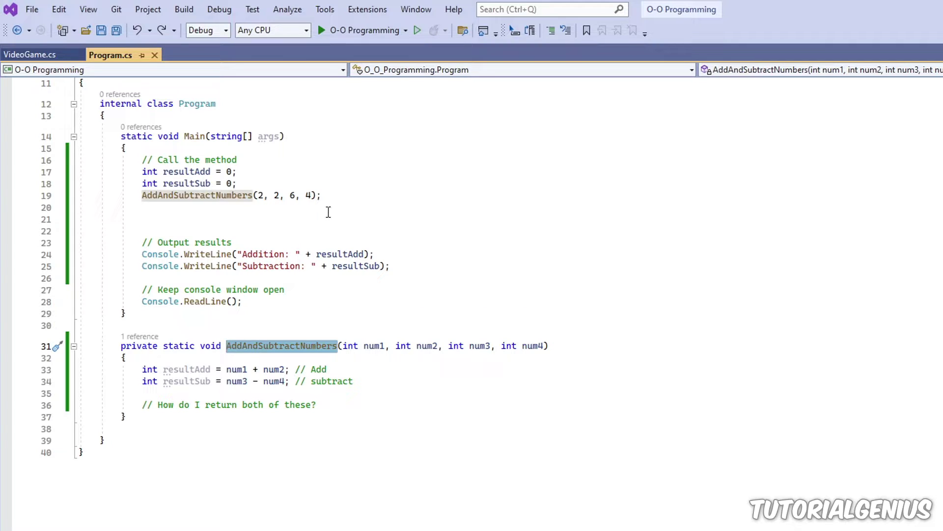
left_click_drag(240, 184, 59, 172)
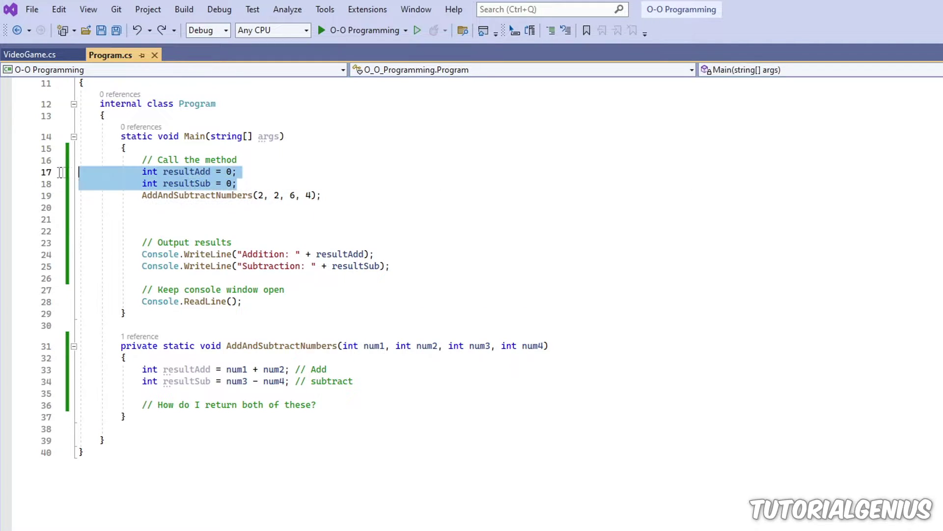
left_click(212, 183)
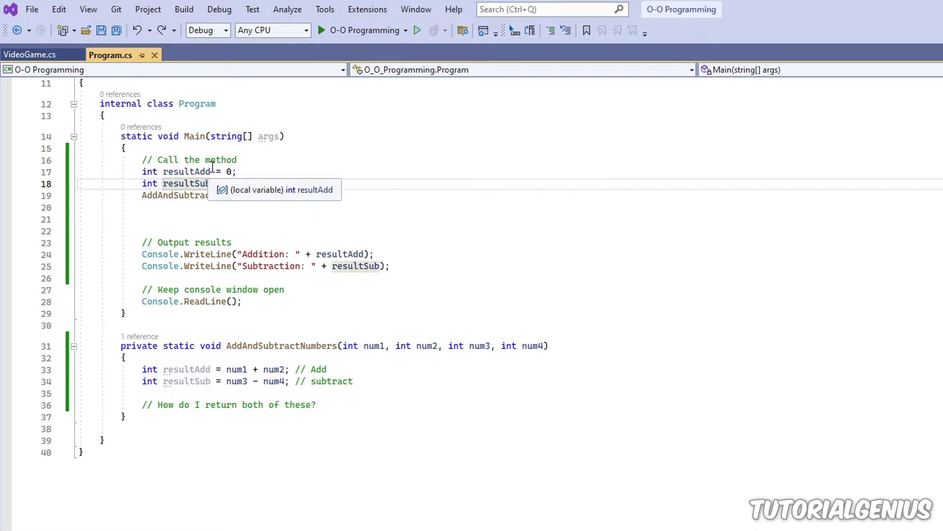
double_click(165, 171)
double_click(170, 183)
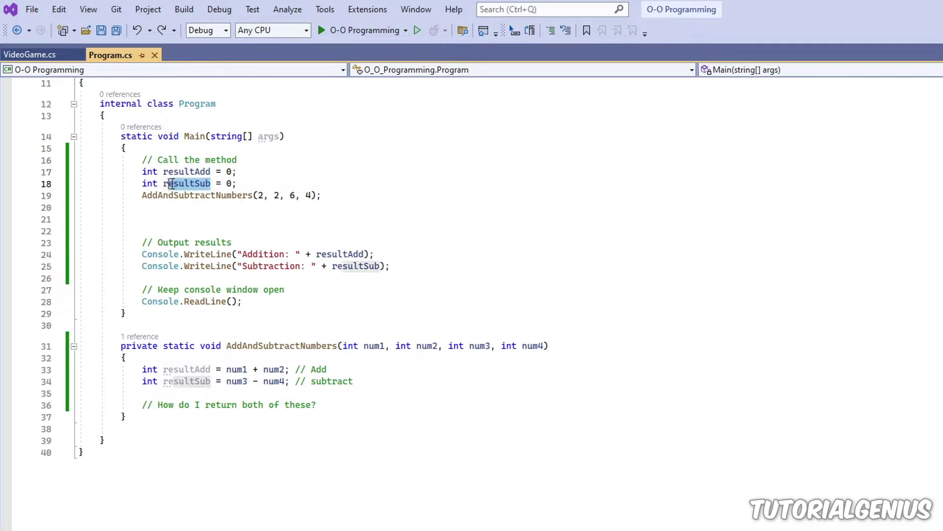
left_click_drag(245, 183, 74, 172)
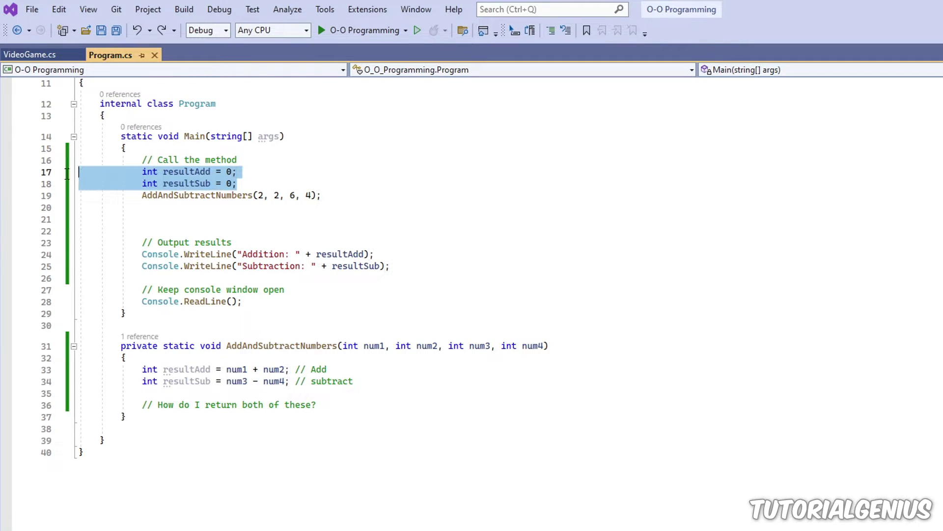
left_click(225, 174)
left_click_drag(245, 183, 91, 175)
mouse_move(396, 265)
left_mouse_down()
mouse_move(144, 266)
mouse_move(58, 253)
left_mouse_up()
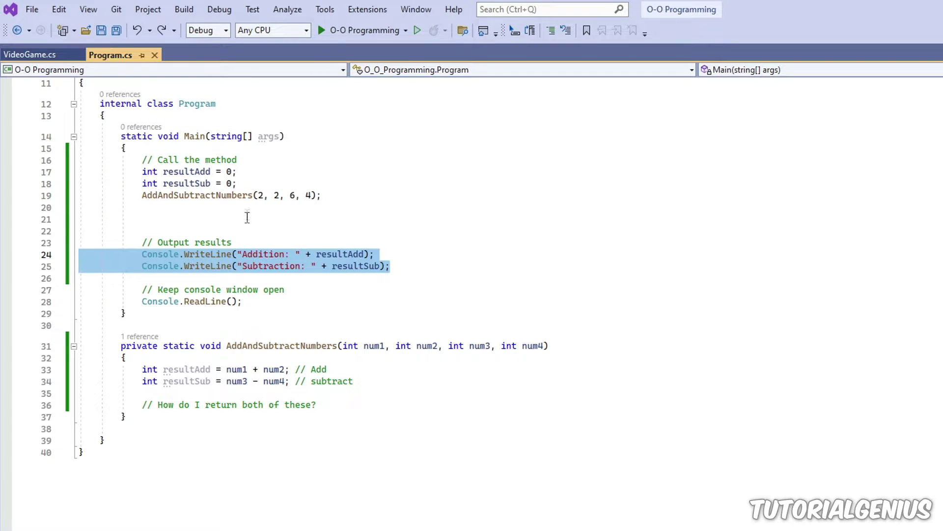
left_click_drag(376, 379, 29, 377)
left_click(166, 371)
mouse_move(209, 369)
left_mouse_down()
mouse_move(164, 368)
mouse_move(163, 381)
left_mouse_up()
left_click(177, 362)
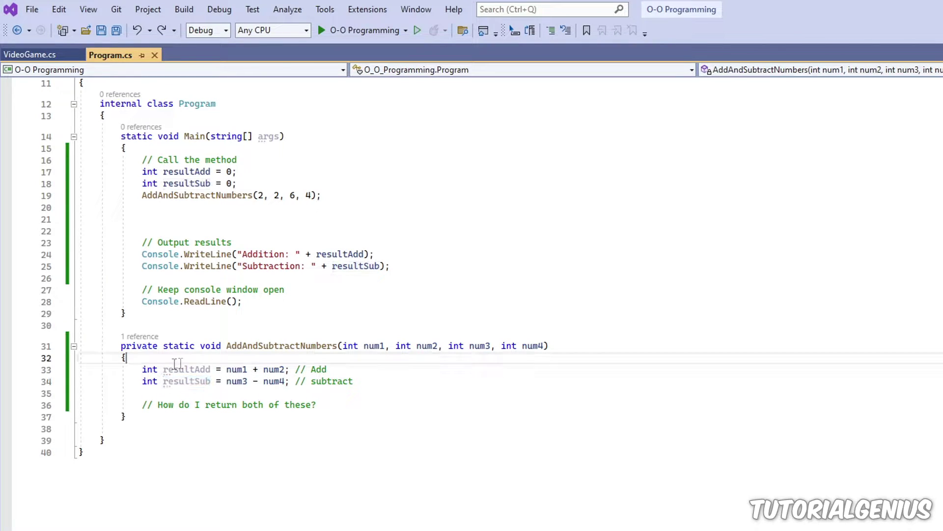
left_click_drag(248, 184, 79, 172)
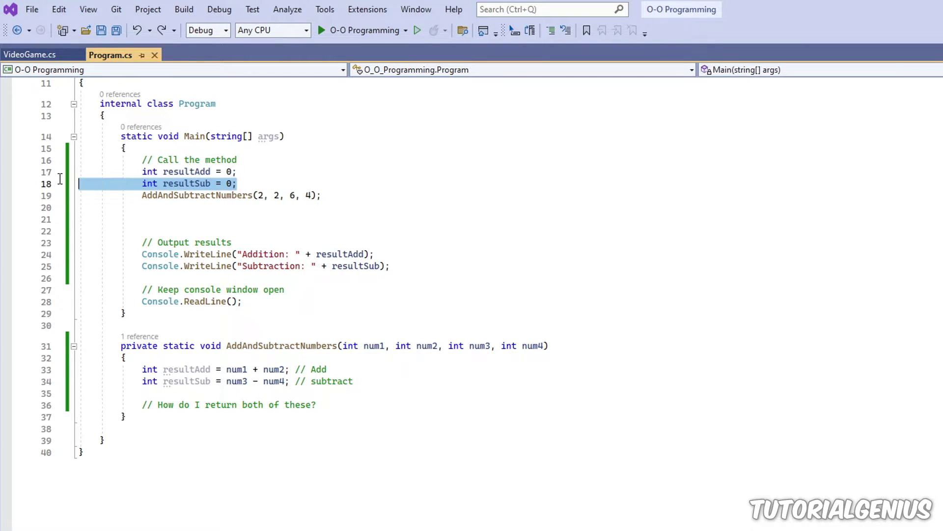
left_click_drag(405, 266, 79, 253)
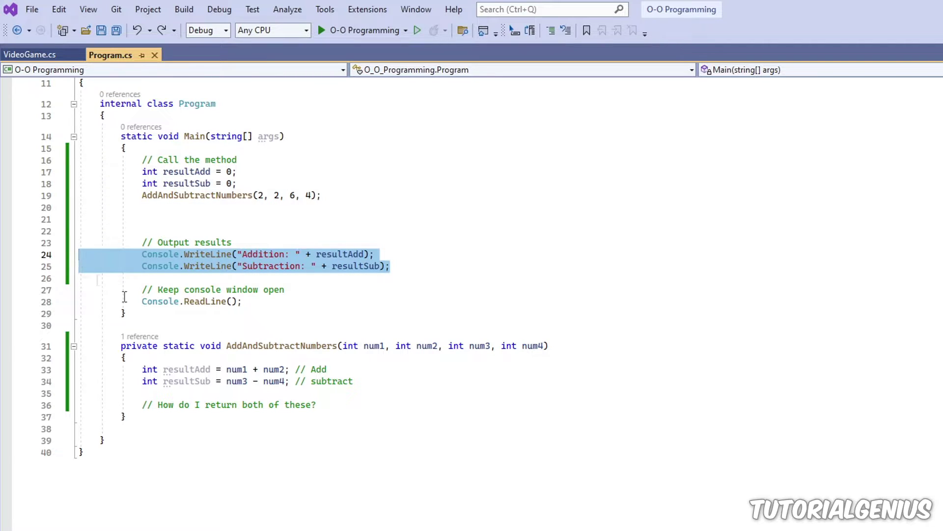
left_click(281, 368)
left_click_drag(317, 405, 37, 374)
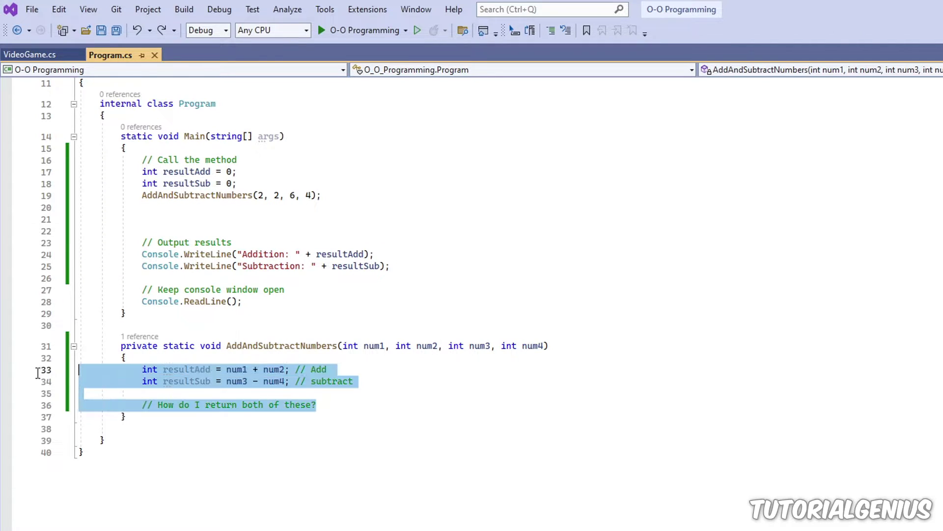
left_click(339, 346)
left_click_drag(339, 345, 229, 349)
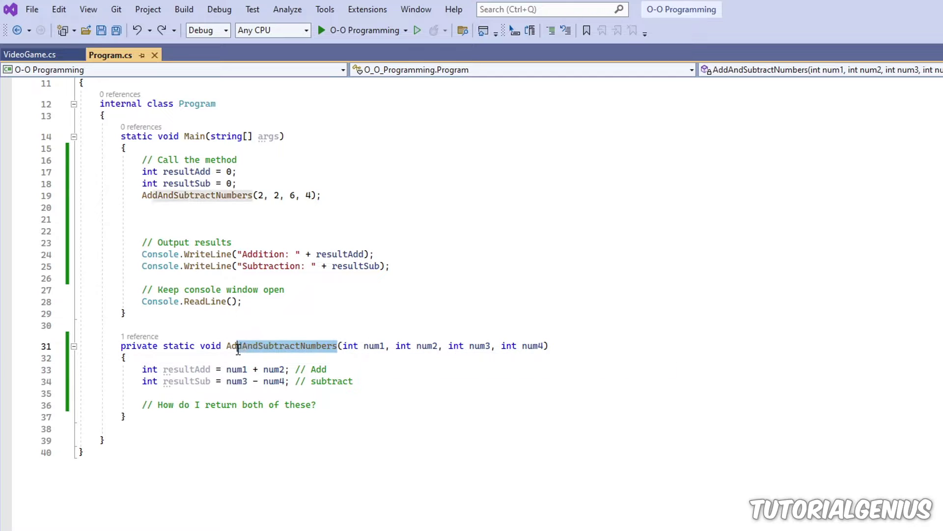
left_click(353, 361)
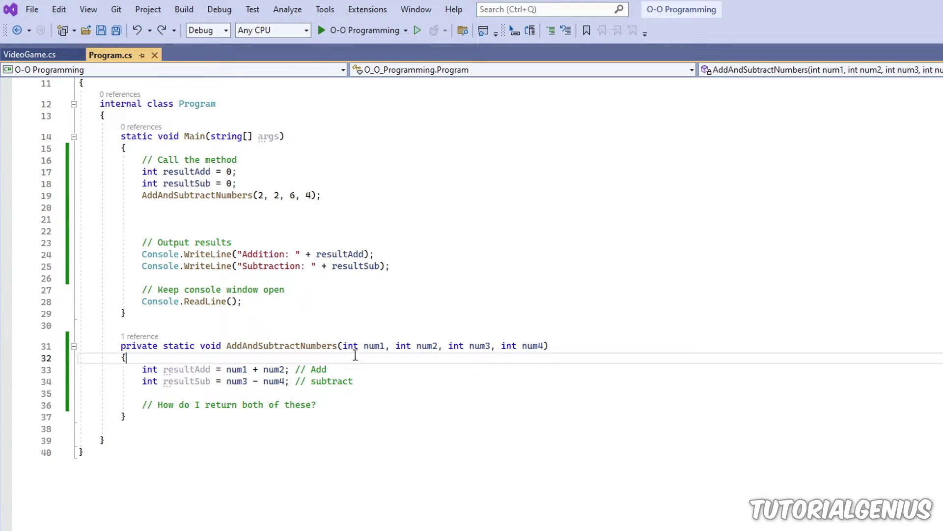
left_click(211, 367)
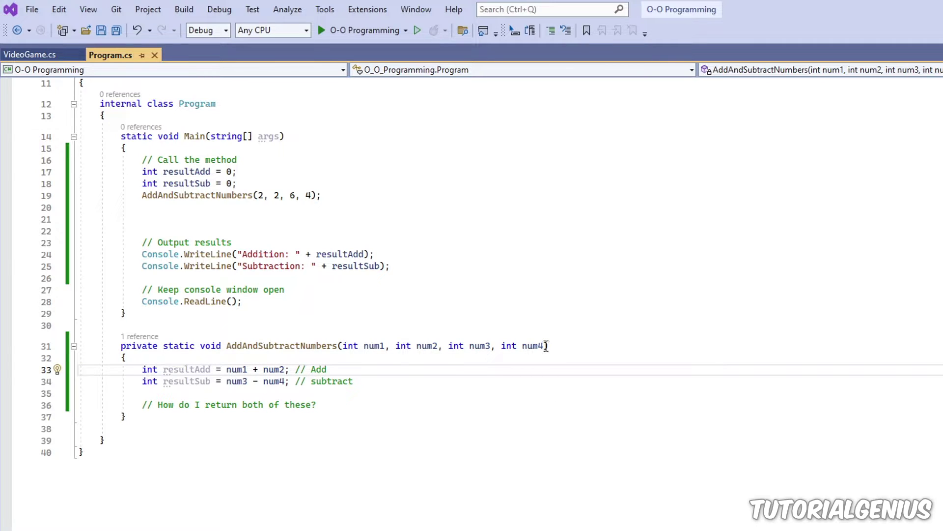
Append 'out int resultAdd, out int resultSub' after num4 in the method signature.
left_click_drag(547, 345, 226, 345)
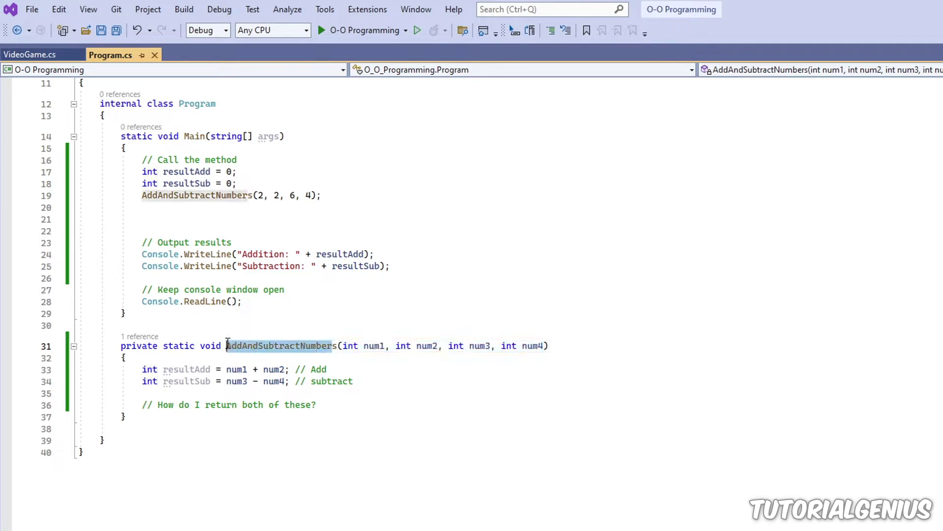
left_click(546, 345)
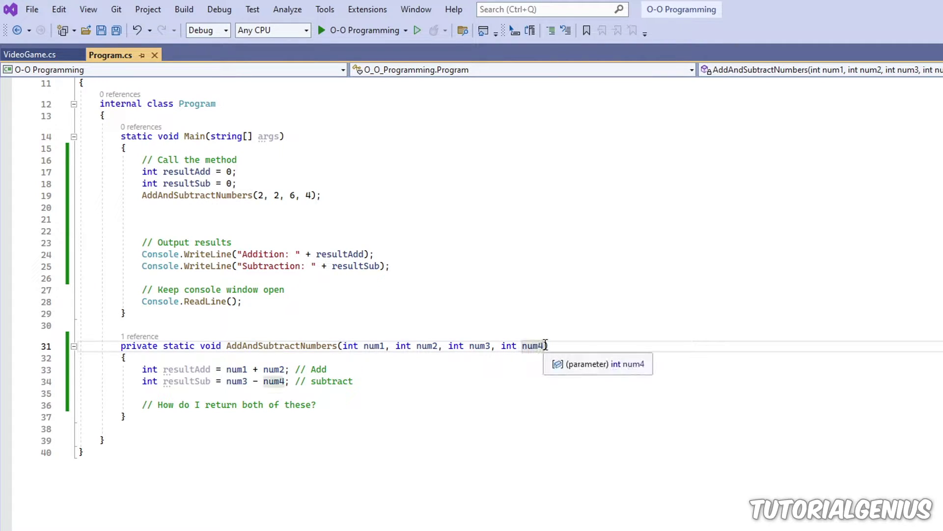
left_click_drag(546, 346, 501, 346)
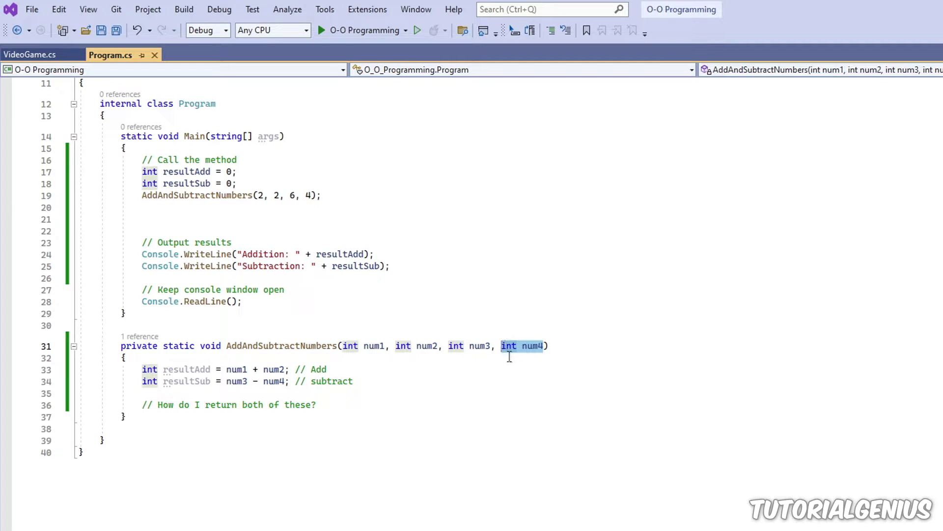
left_click_drag(210, 369, 142, 370)
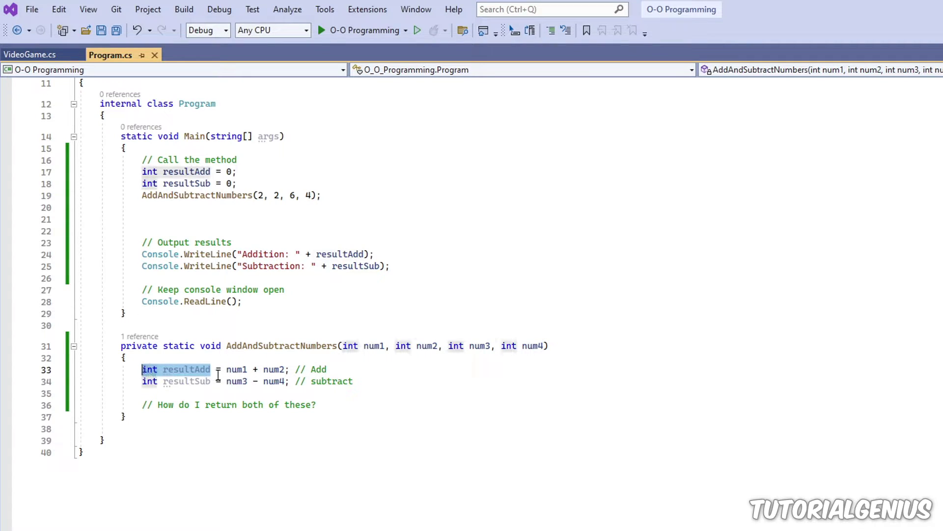
left_click_drag(211, 381, 142, 381)
left_click_drag(213, 369, 143, 369)
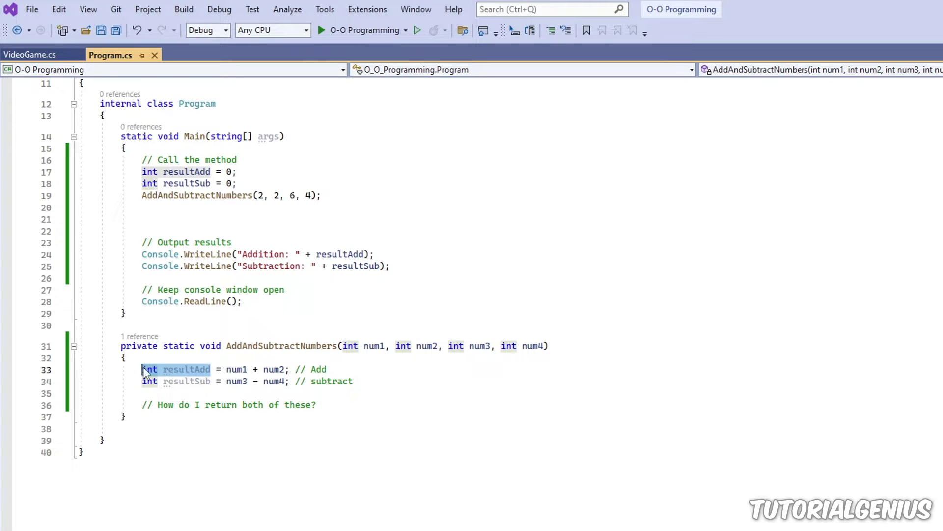
left_click(544, 345)
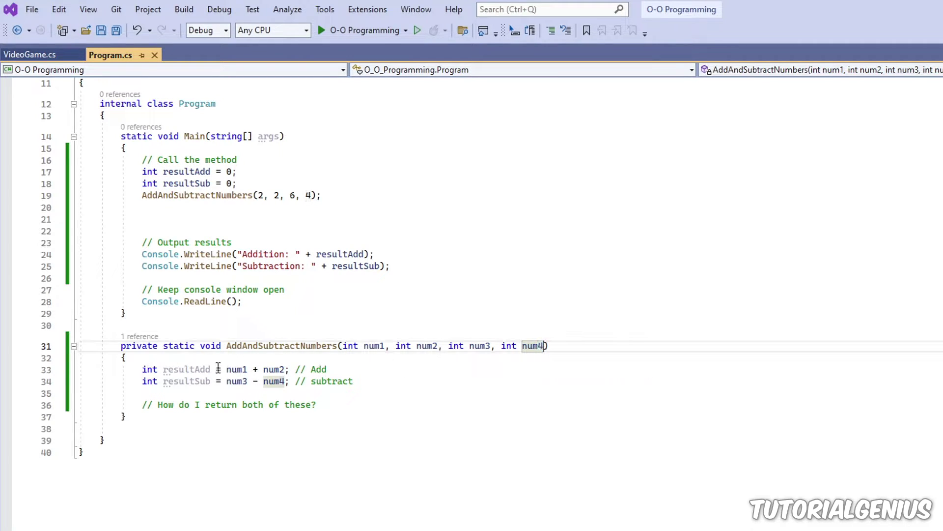
left_click_drag(212, 369, 162, 370)
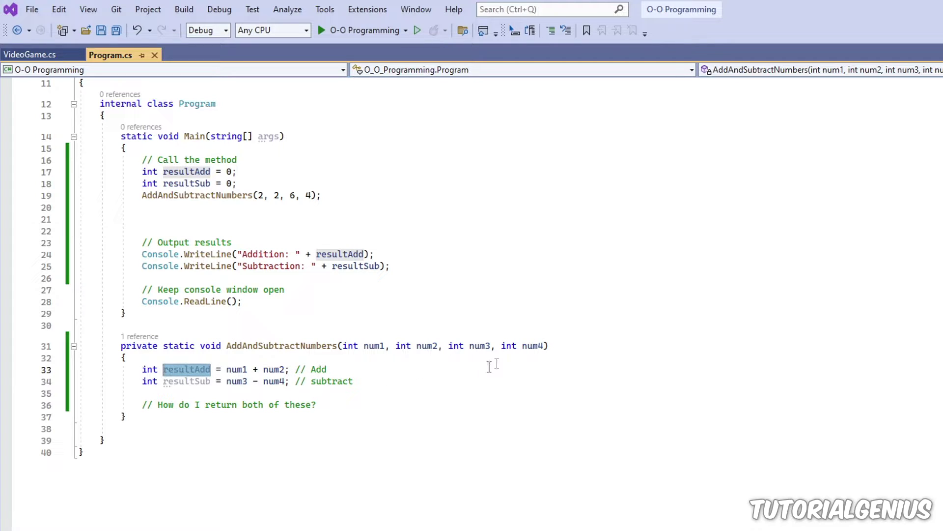
left_click(546, 345)
type(", ")
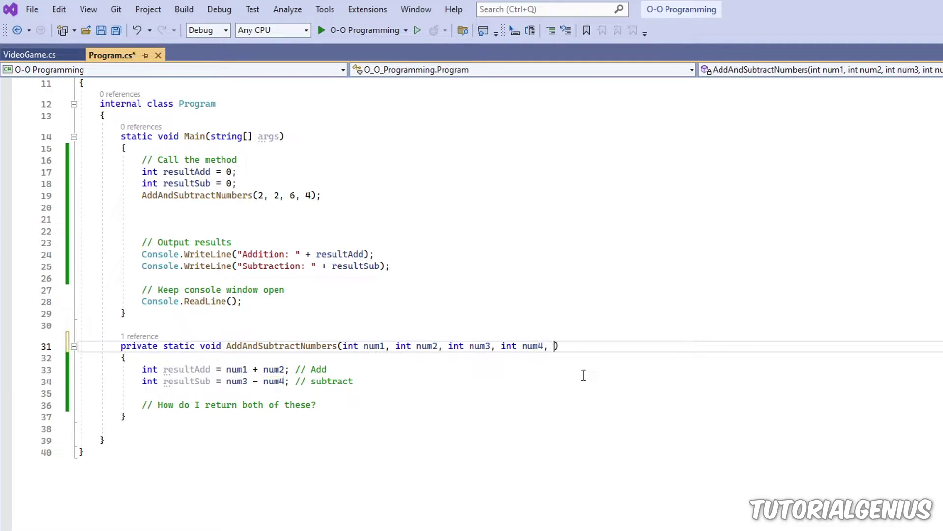
type("out int resultAdd,")
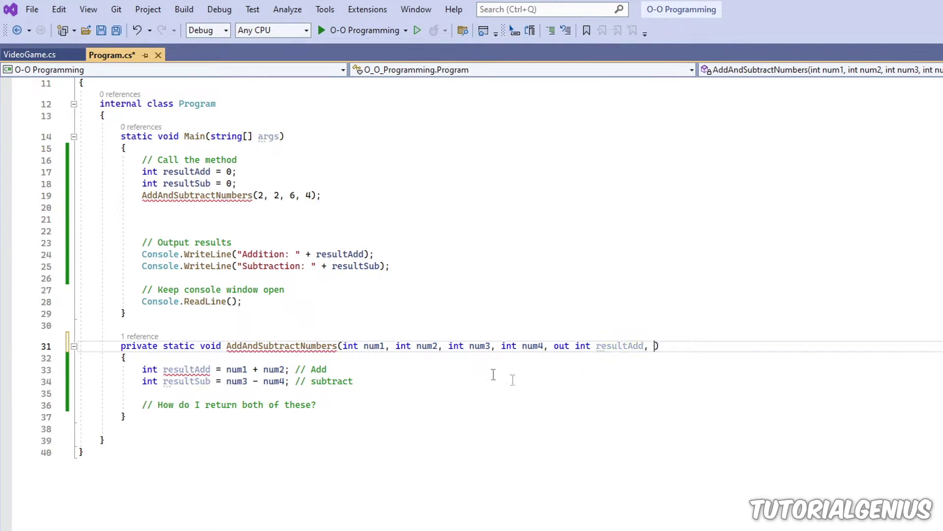
left_click_drag(211, 381, 163, 380)
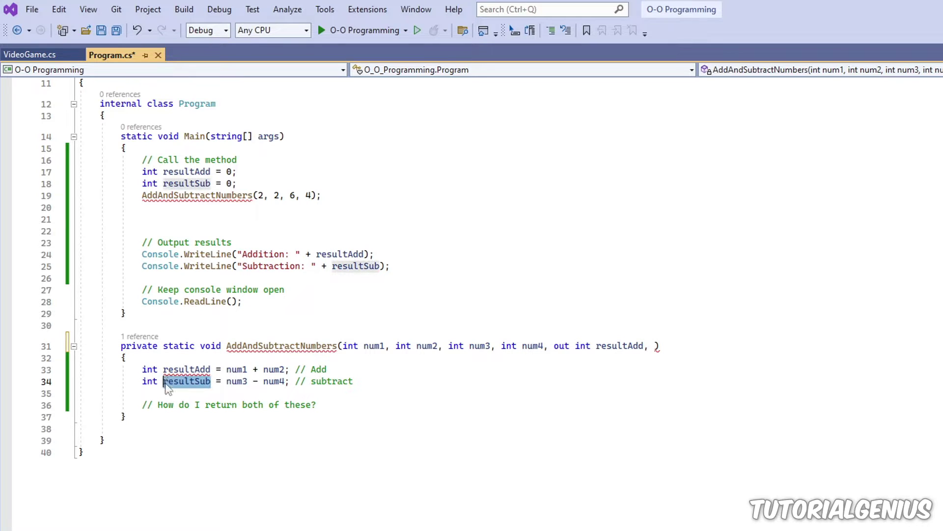
left_click(653, 346)
type("o")
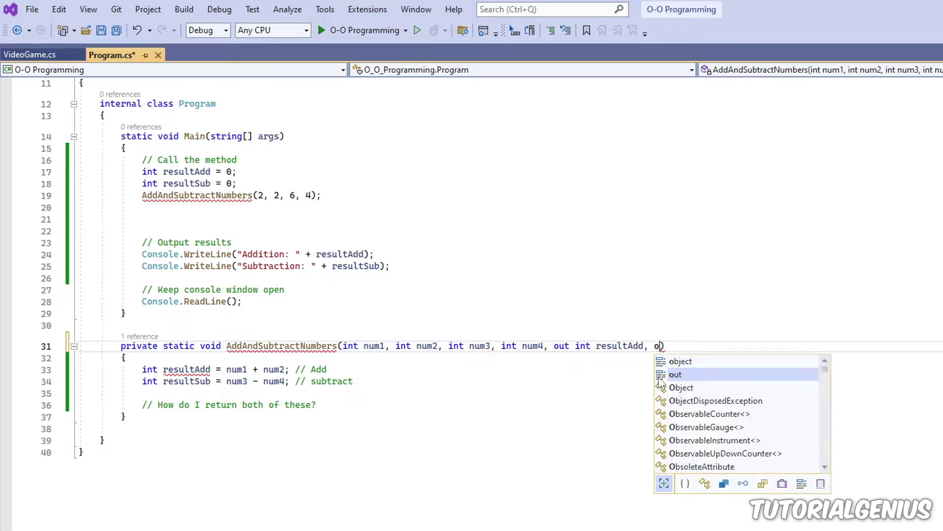
type("ut int resultSub")
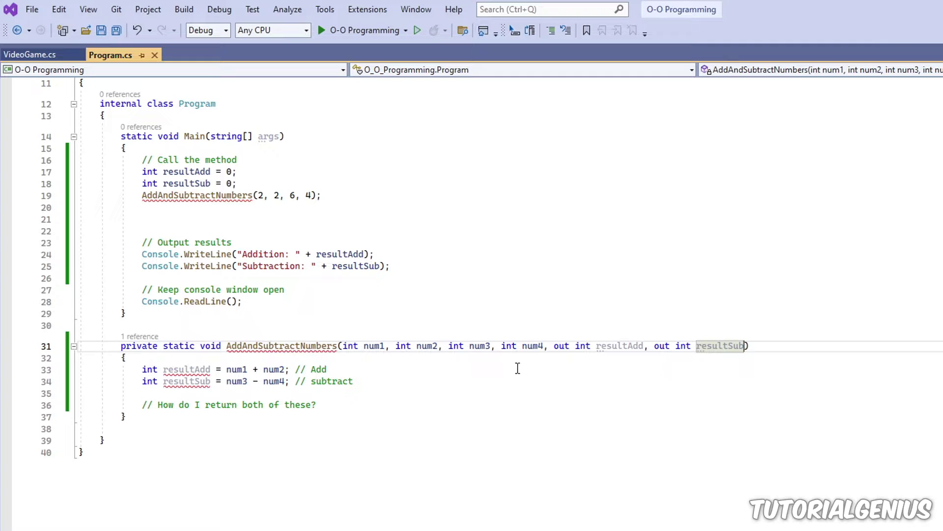
left_click_drag(744, 346, 550, 345)
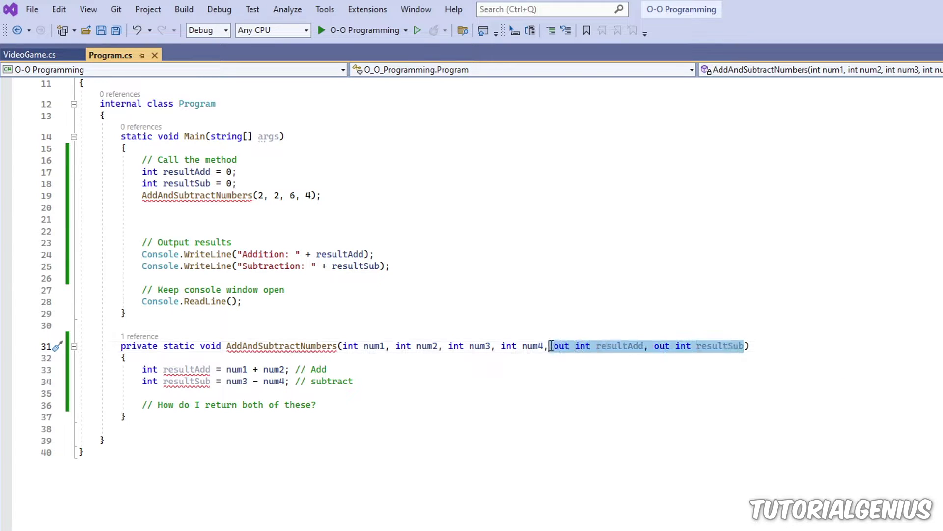
left_click(610, 346)
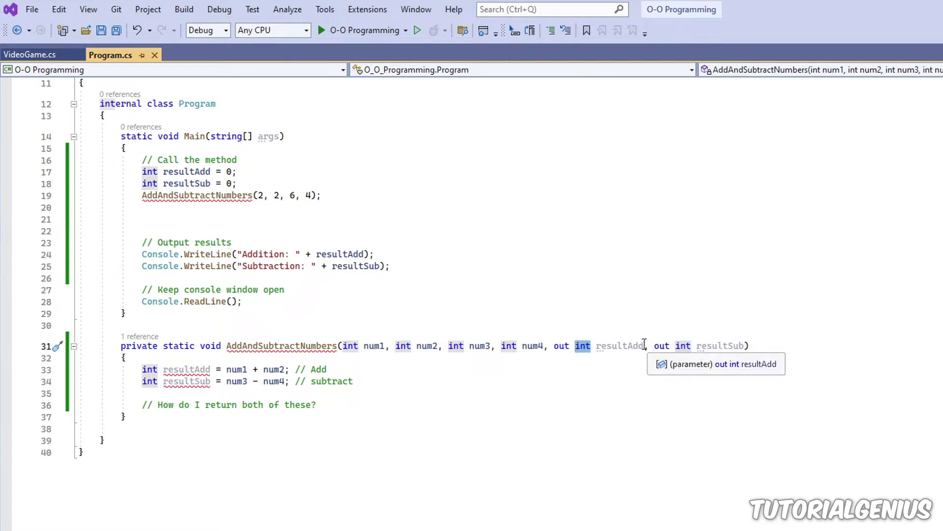
left_click_drag(643, 345, 606, 346)
Remove 'int' from the resultAdd and resultSub assignments in the body and save.
left_click(164, 369)
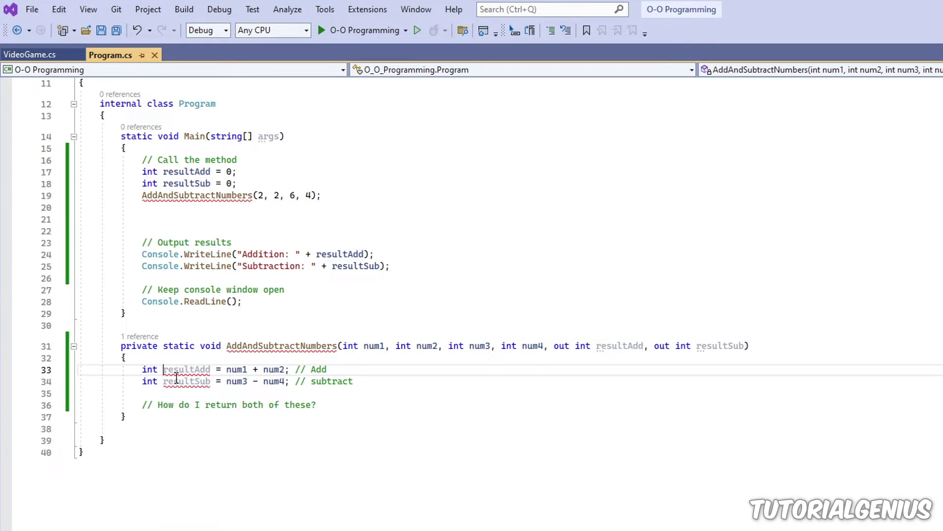
key("BackSpace")
key("BackSpace")
key("BackSpace")
left_click(164, 381)
key("BackSpace")
key("BackSpace")
key("BackSpace")
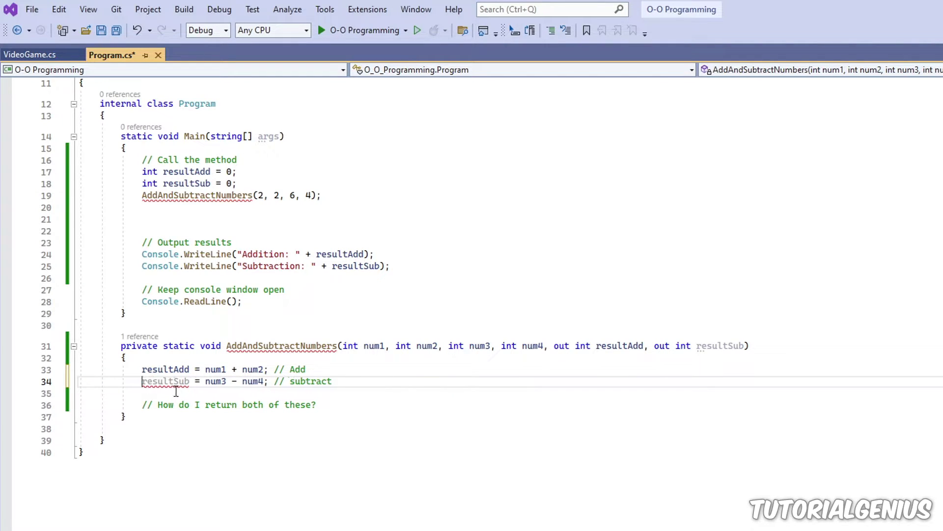
key("ctrl+s")
left_click(249, 396)
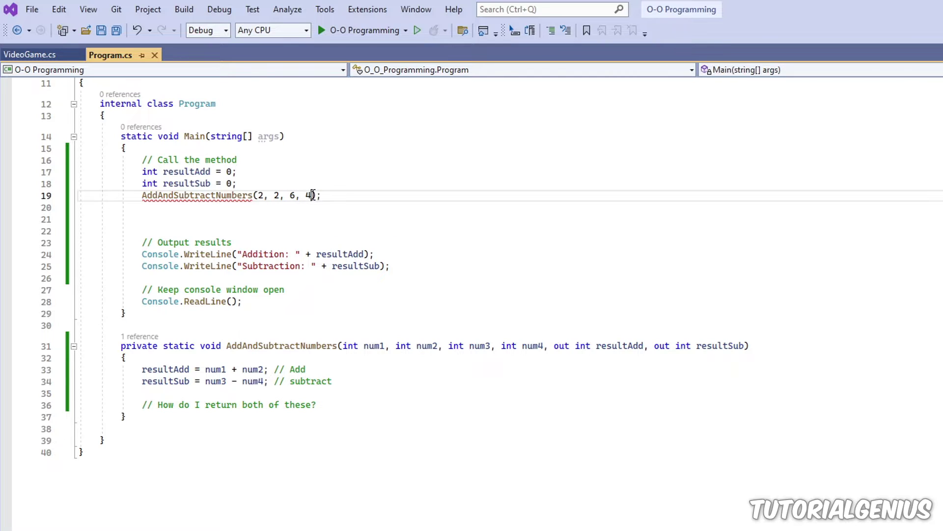
left_click_drag(745, 344, 540, 345)
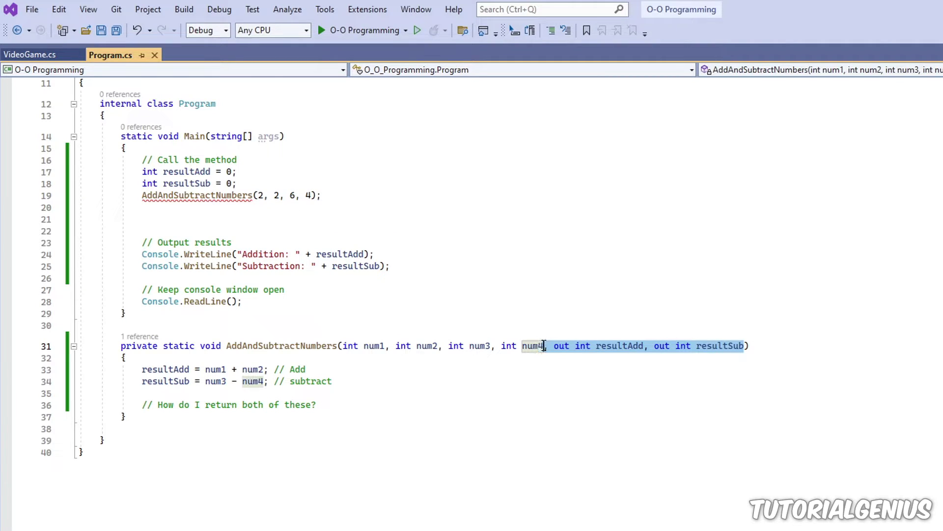
left_click(355, 323)
left_click_drag(342, 345, 742, 351)
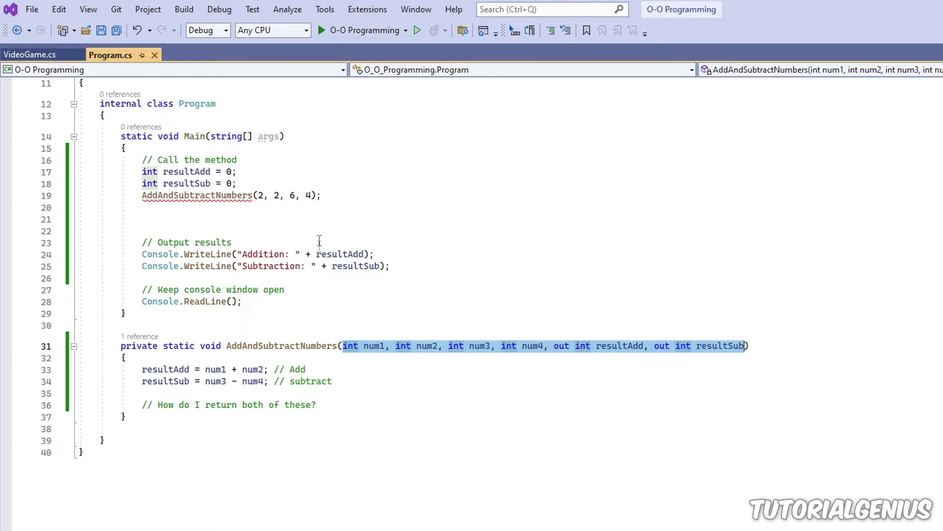
left_click(314, 196)
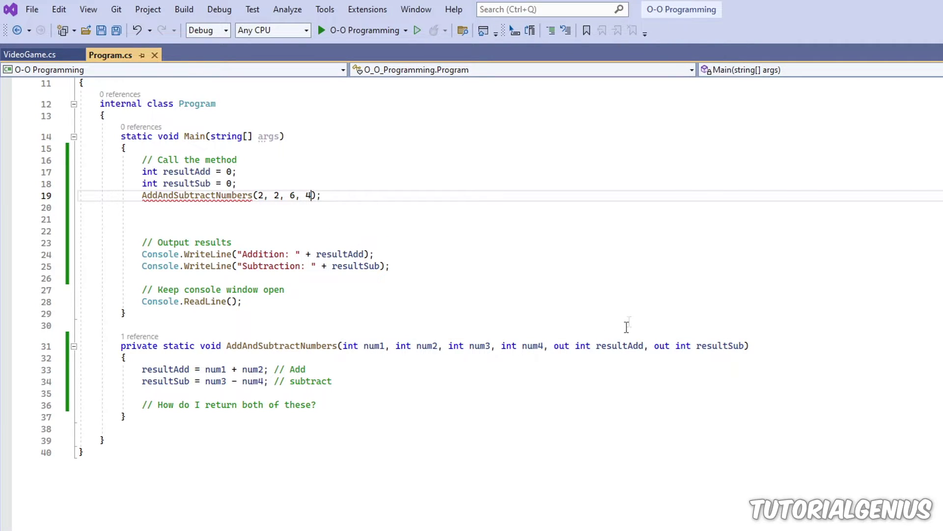
left_click_drag(570, 345, 554, 346)
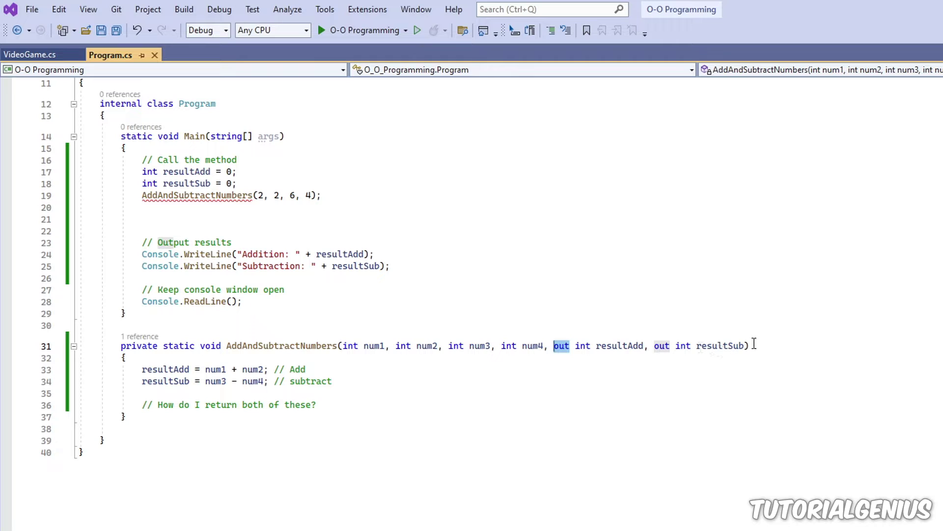
left_click_drag(750, 345, 121, 347)
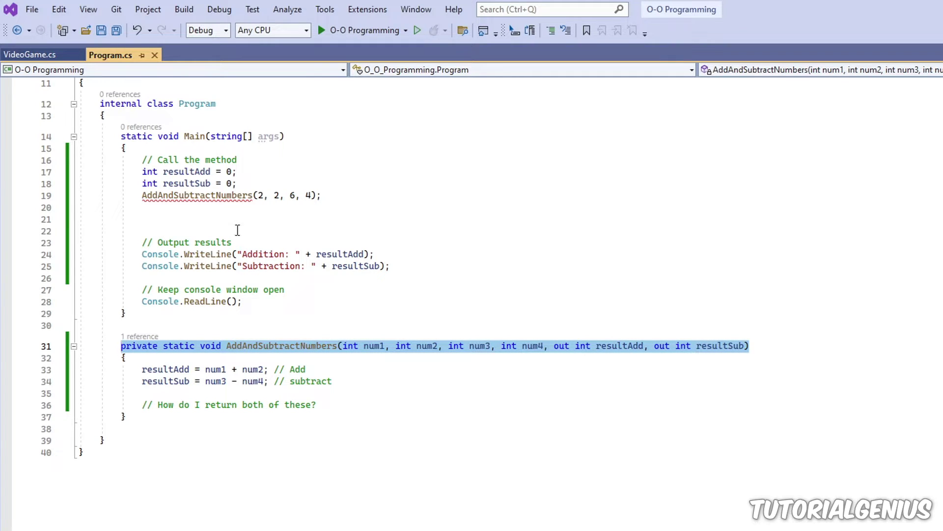
left_click(313, 195)
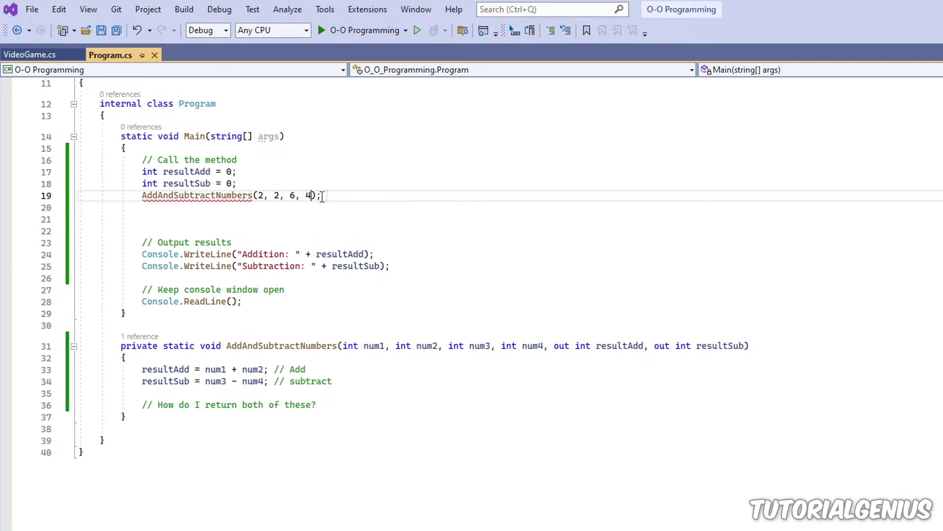
left_click_drag(315, 198, 142, 196)
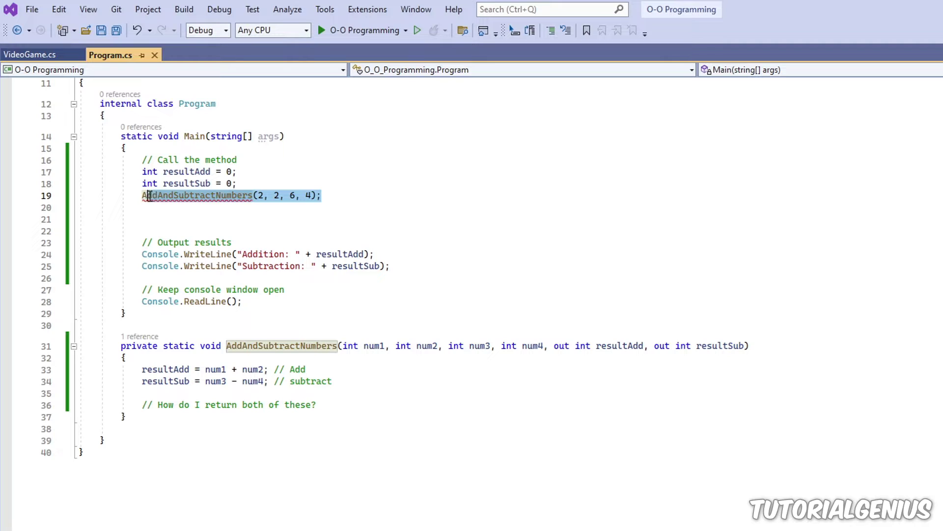
left_click(314, 197)
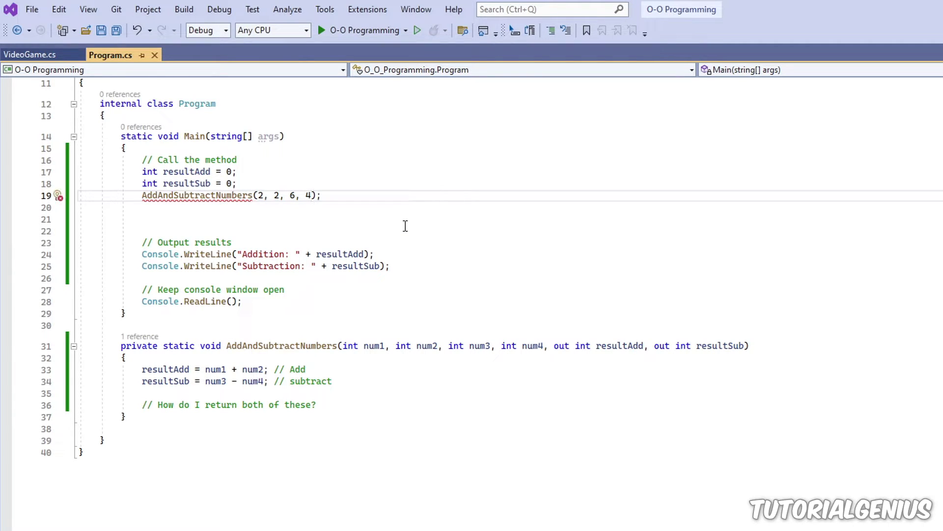
type(", out")
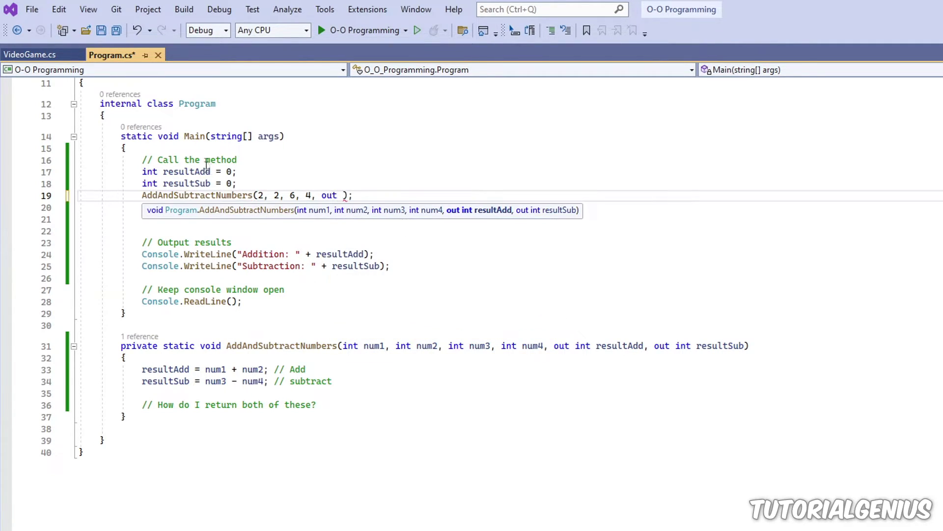
Add 'out resultAdd, out resultSub' after 4 in the line 19 call, pasting the names from Main.
double_click(185, 171)
key("ctrl+c")
left_click(341, 196)
key("ctrl+v")
type(",")
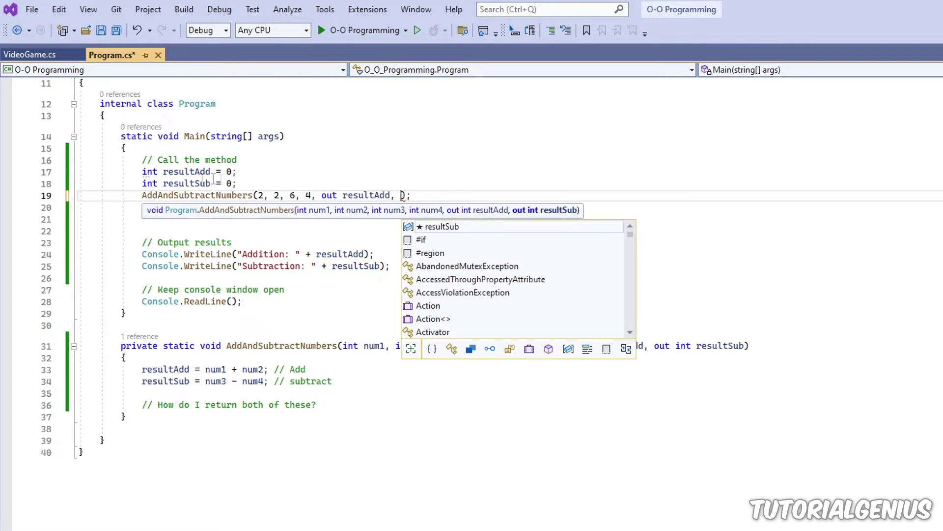
left_click_drag(212, 184, 159, 184)
key("ctrl+c")
left_click(401, 196)
type("out")
key("ctrl+v")
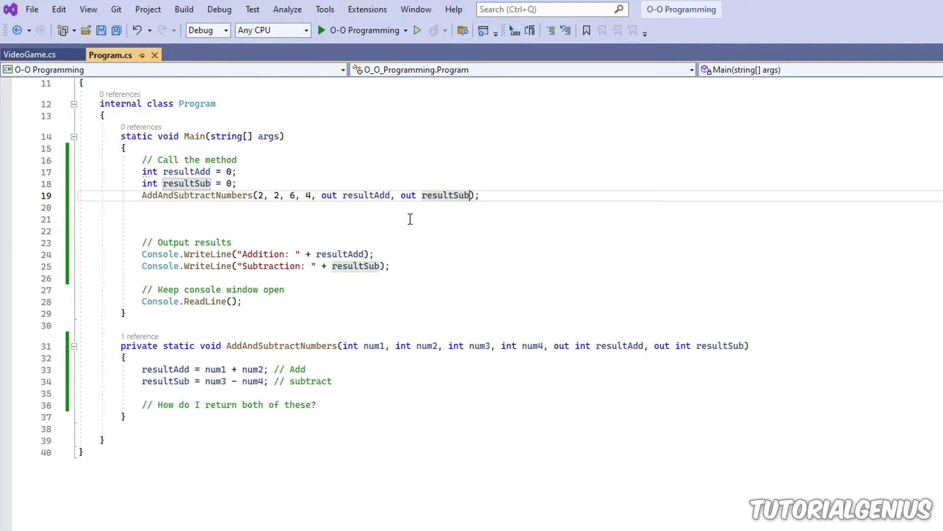
left_click(411, 219)
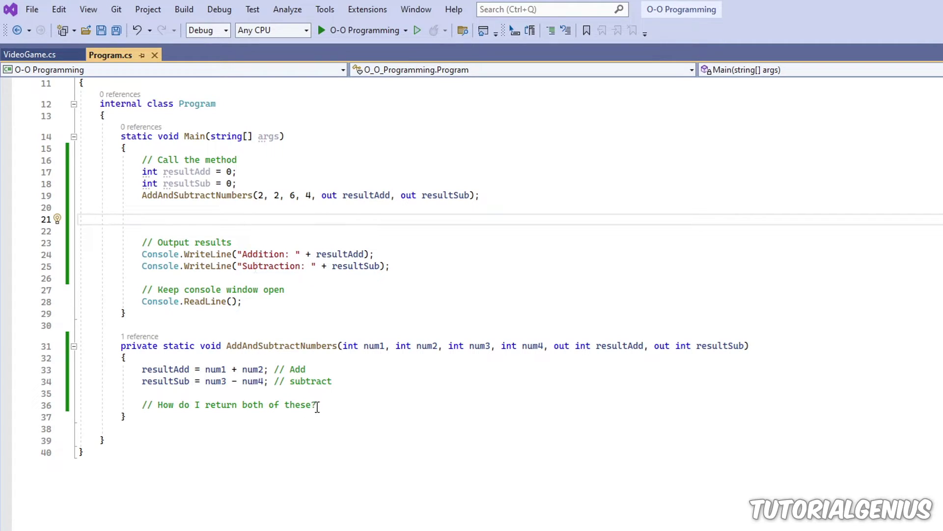
Review the method body, the out keywords in signature and call, and resultAdd's '= 0'.
left_click_drag(317, 405, 80, 368)
left_click(260, 369)
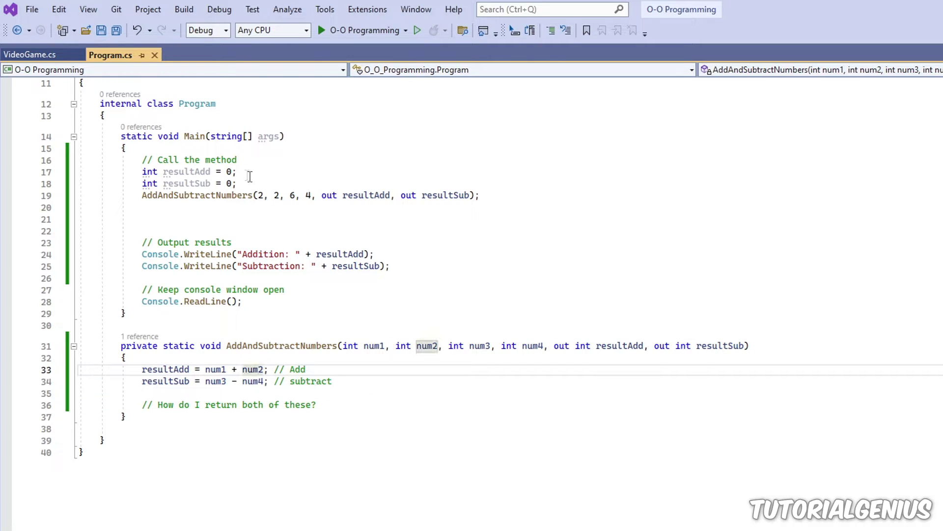
left_click_drag(470, 195, 142, 195)
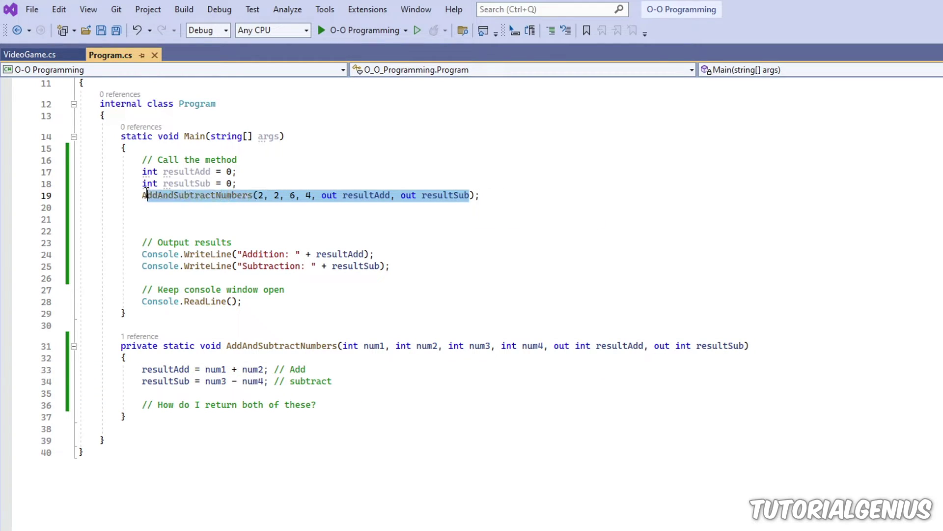
left_click_drag(317, 405, 63, 373)
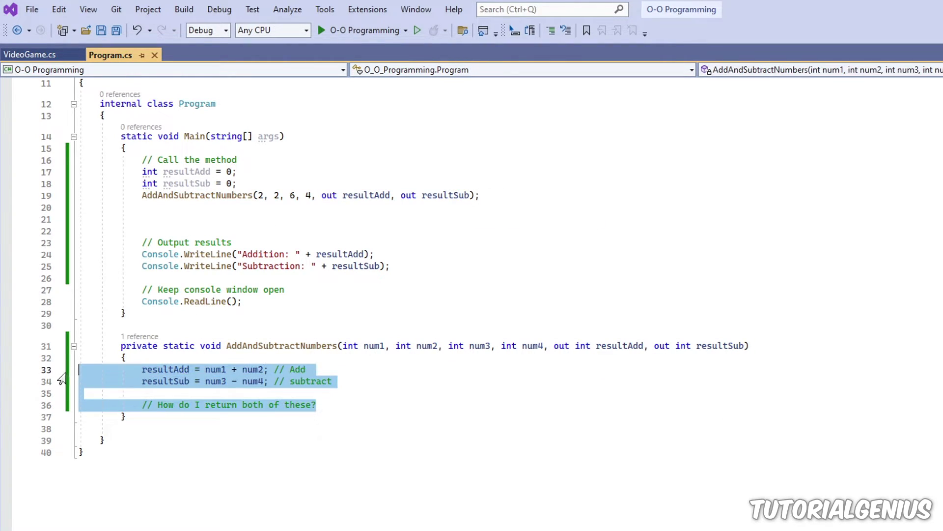
left_click(189, 397)
left_click_drag(255, 182, 74, 173)
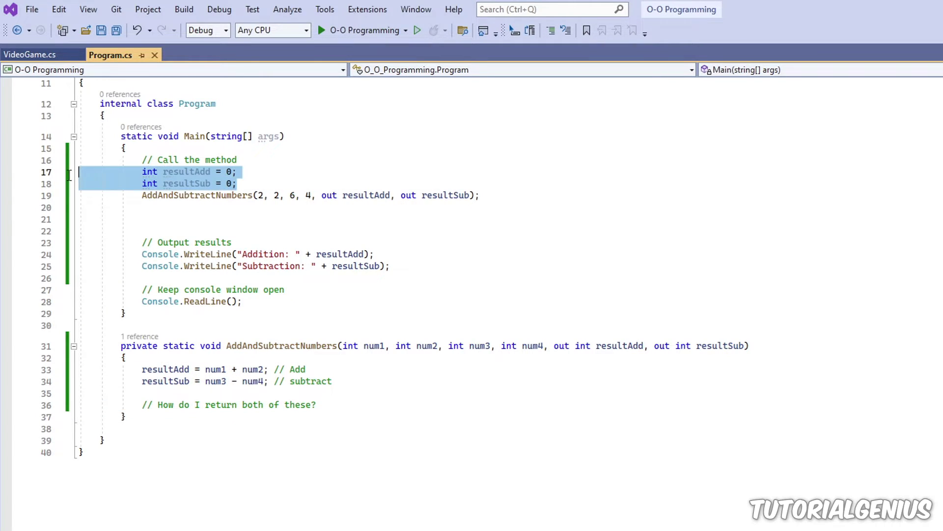
left_click(344, 397)
left_click_drag(570, 344, 554, 344)
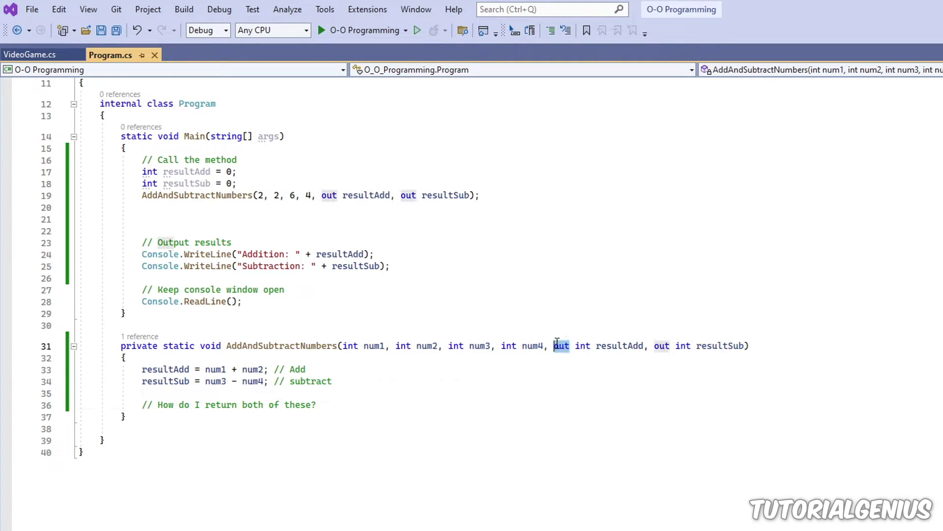
left_click_drag(676, 346, 655, 346)
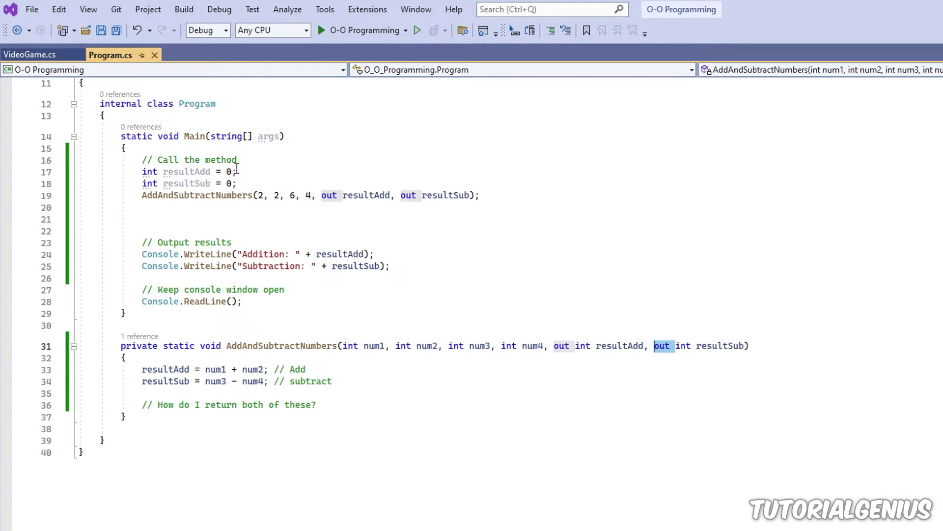
left_click_drag(235, 171, 211, 171)
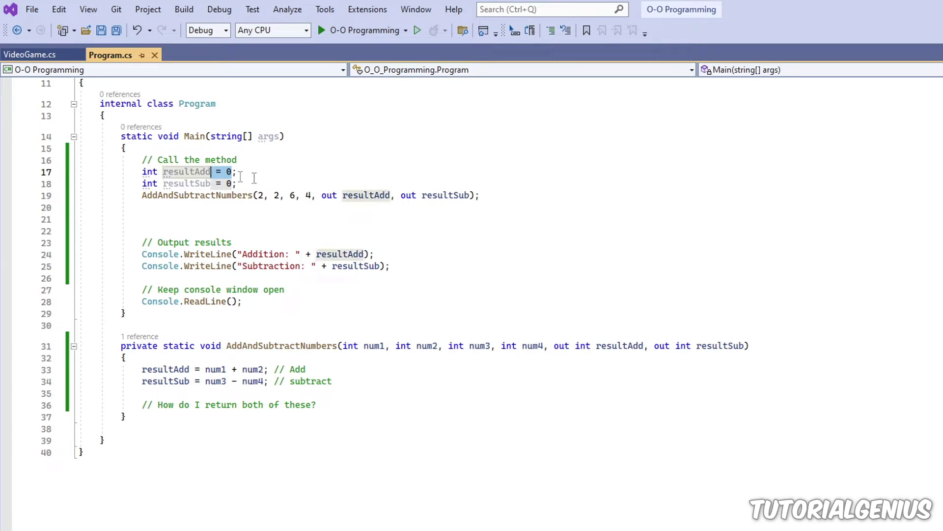
left_click_drag(472, 194, 321, 194)
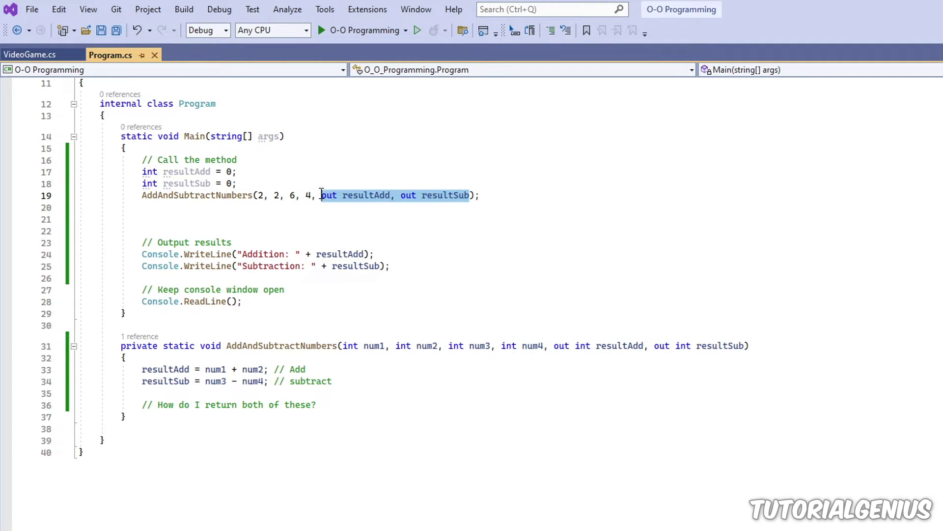
left_click(327, 195)
double_click(322, 195)
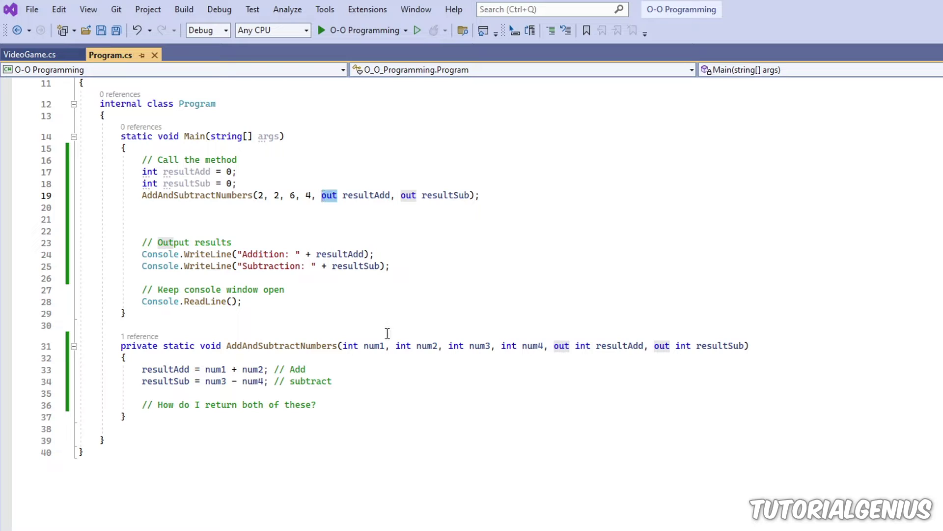
left_click(288, 328)
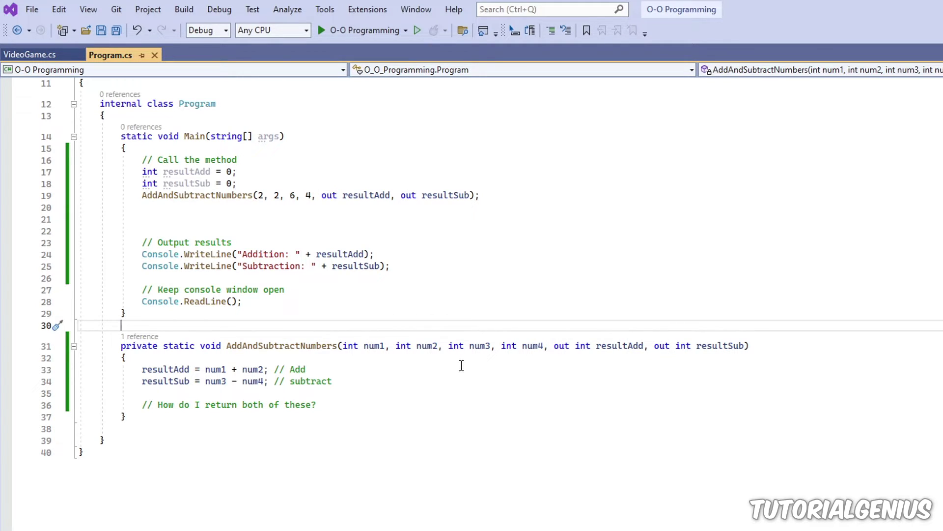
Recheck the declarations and out parameters, then run to see Addition: 4 and Subtraction: 2.
left_click(288, 395)
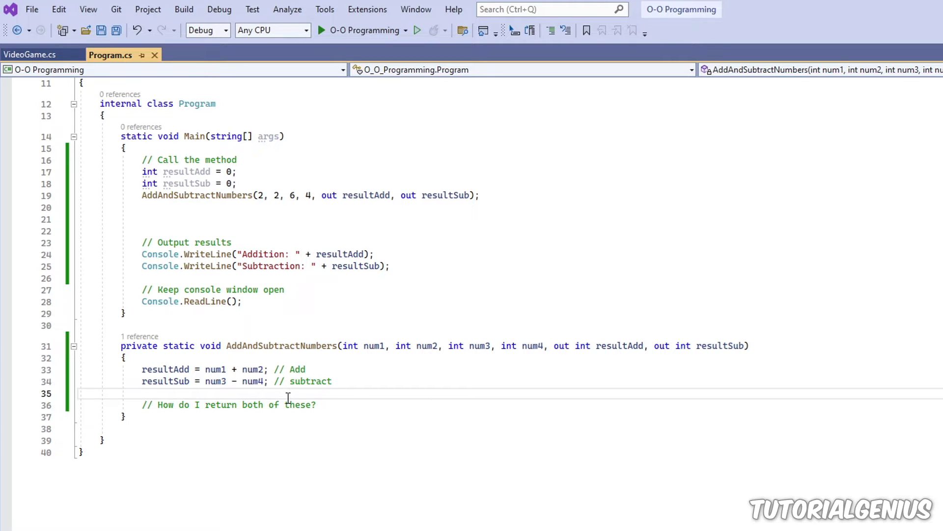
left_click_drag(236, 183, 144, 172)
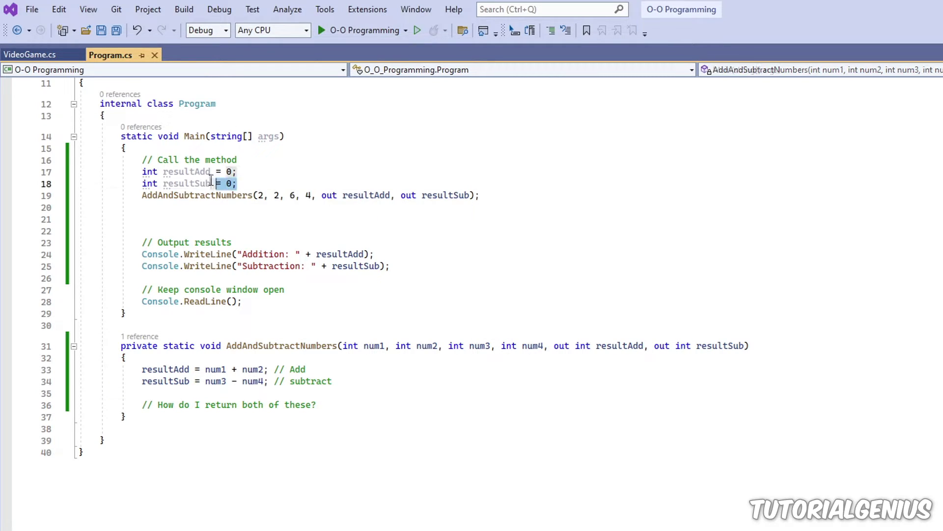
left_click_drag(474, 195, 312, 195)
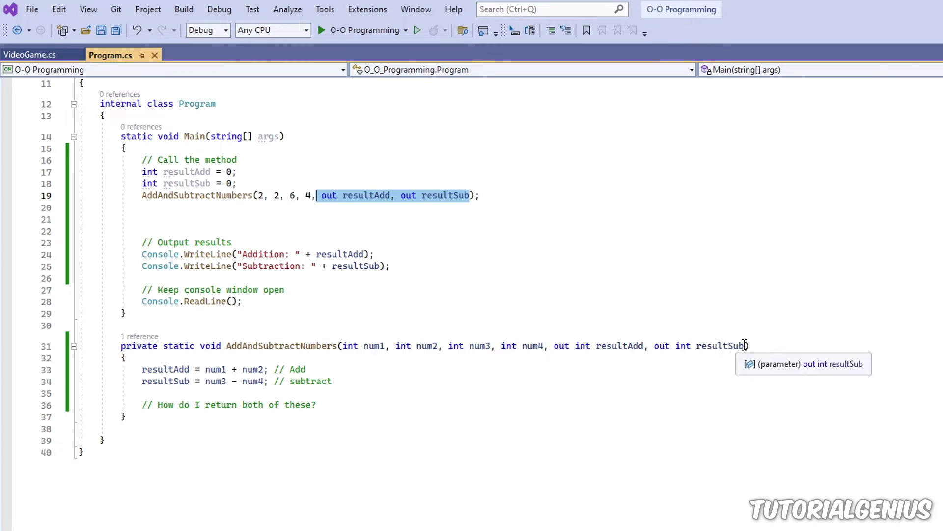
left_click_drag(745, 347, 555, 346)
left_click(604, 347)
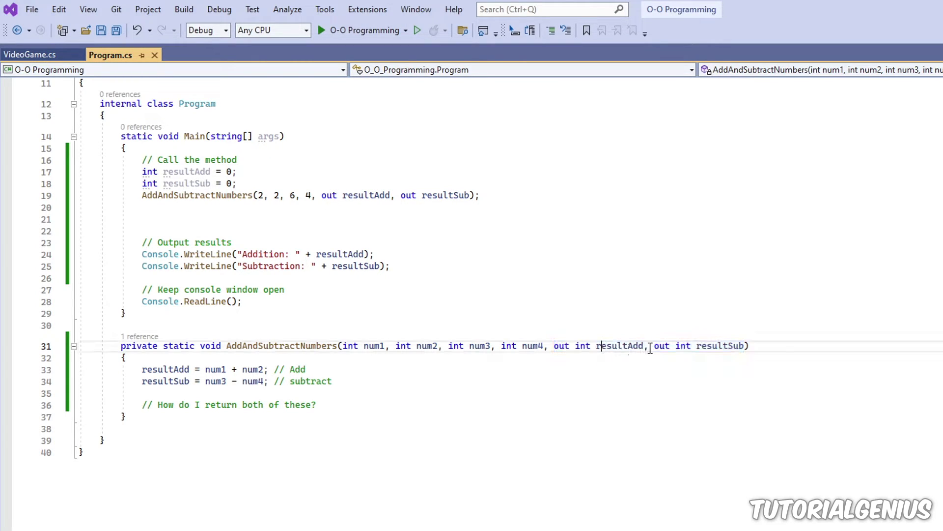
left_click_drag(729, 346, 691, 346)
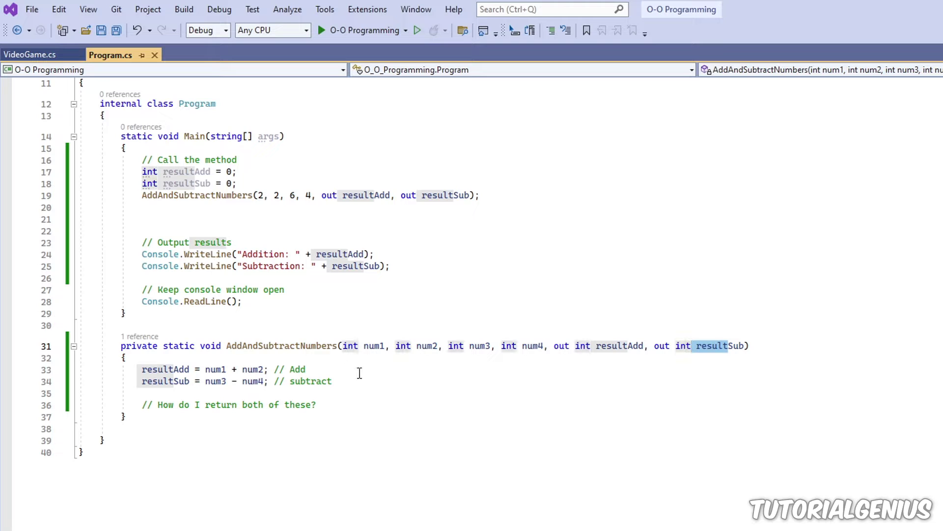
left_click(170, 370)
left_click(347, 31)
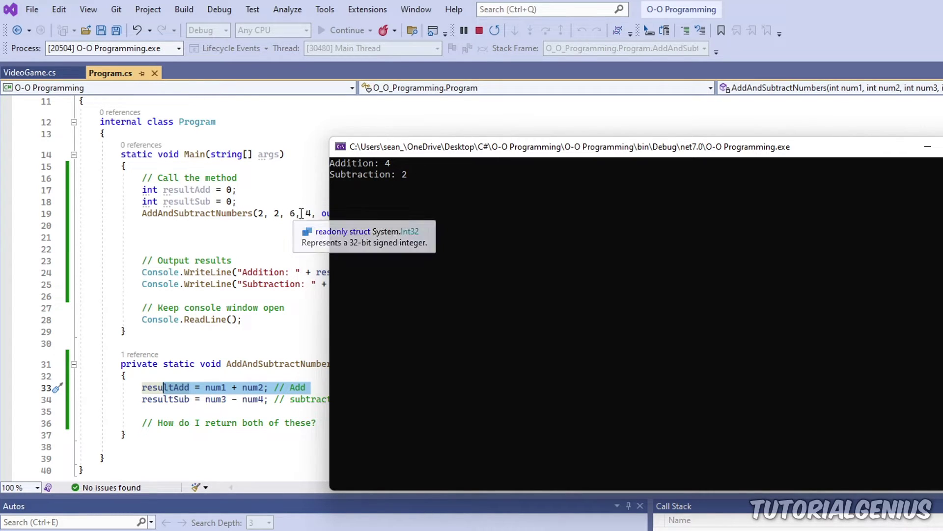
key("Return")
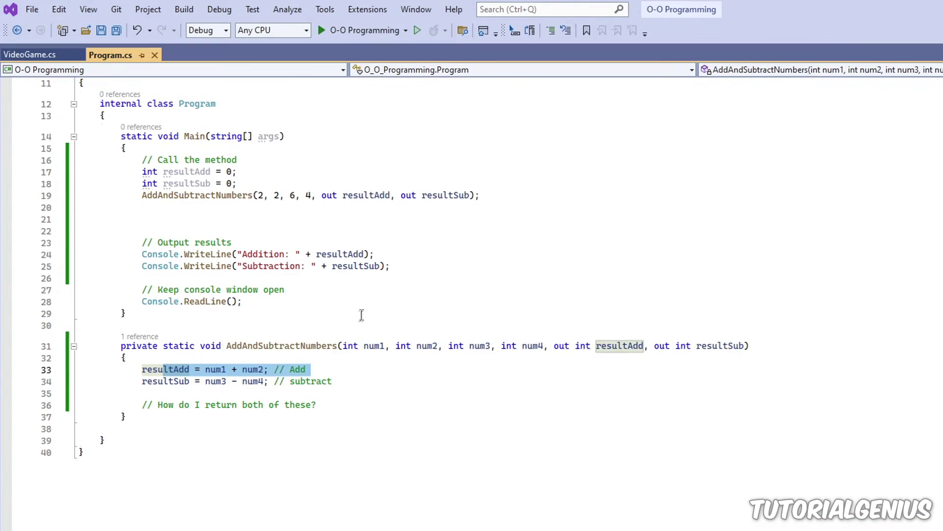
left_click(406, 325)
left_click_drag(348, 383, 54, 372)
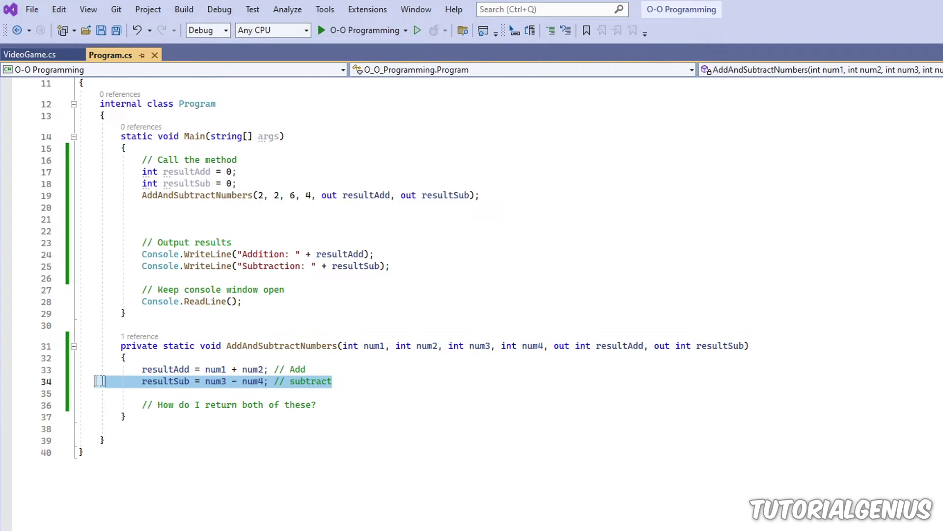
left_click(255, 393)
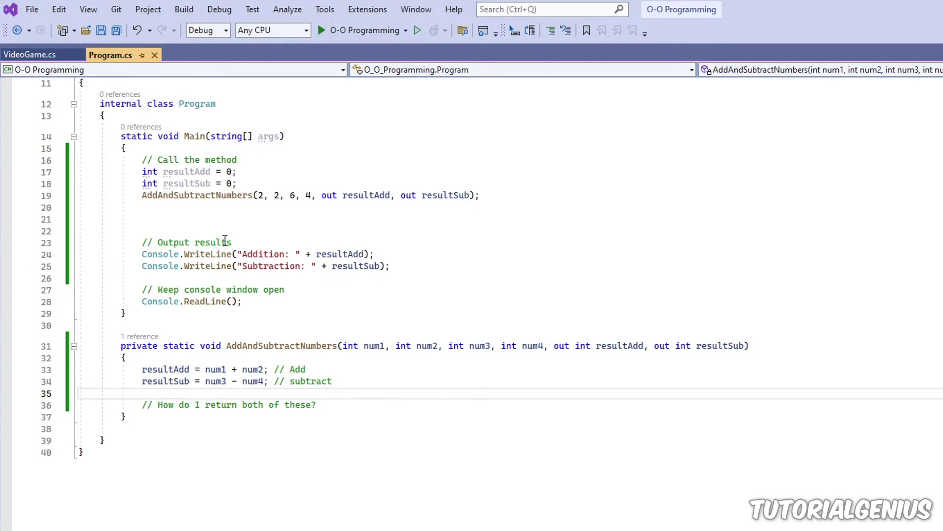
left_click_drag(361, 402, 42, 372)
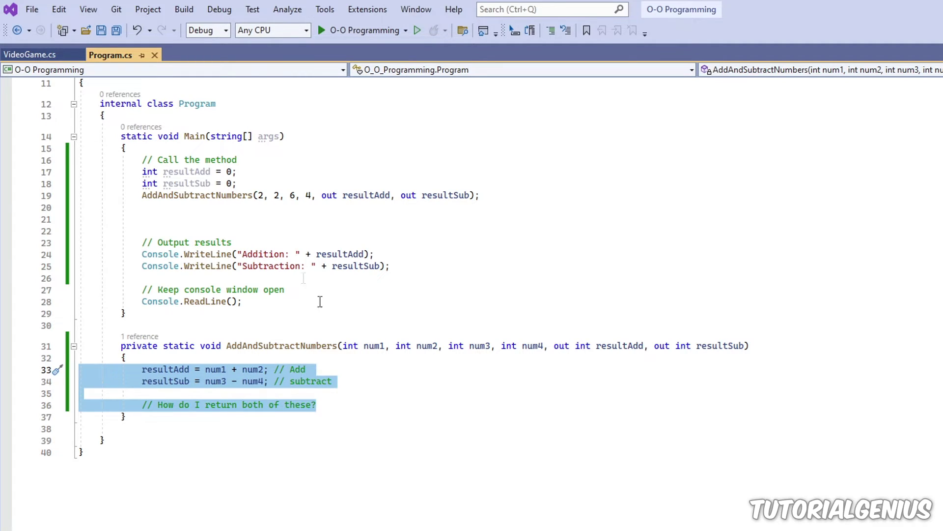
left_click(332, 384)
left_click(642, 346)
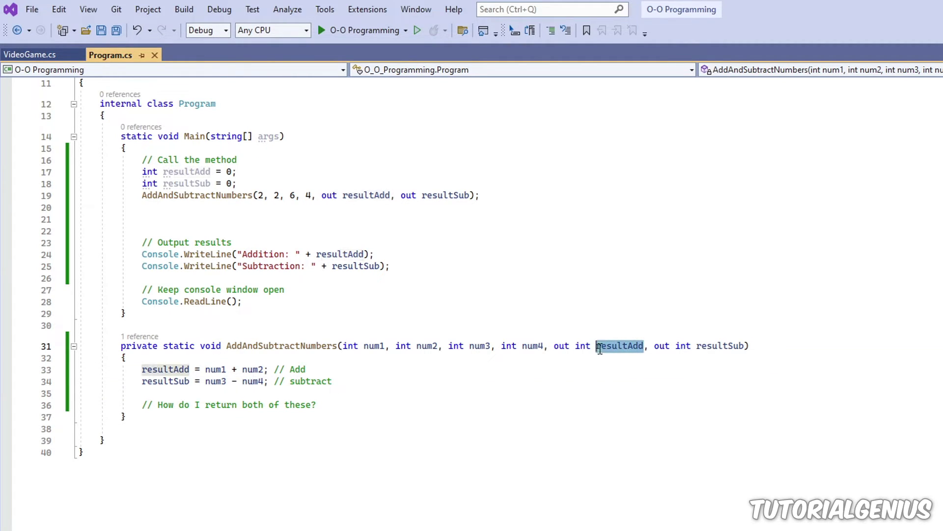
left_click_drag(745, 345, 695, 346)
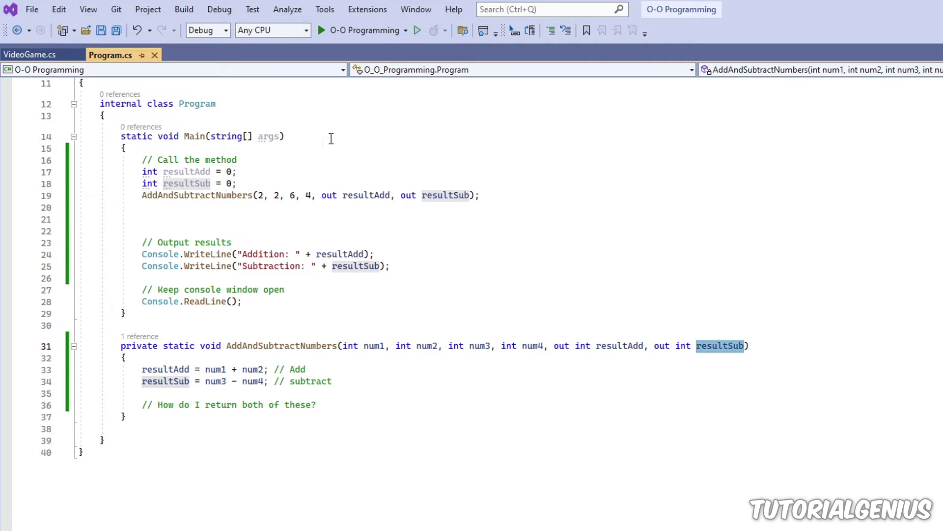
left_click(339, 346)
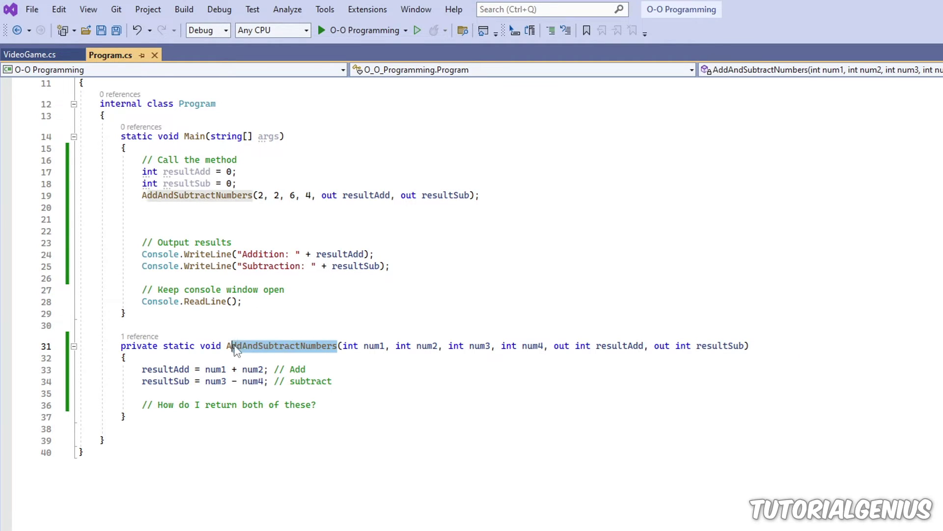
left_click(286, 220)
left_click(401, 267)
left_click_drag(400, 267, 110, 254)
left_click(276, 214)
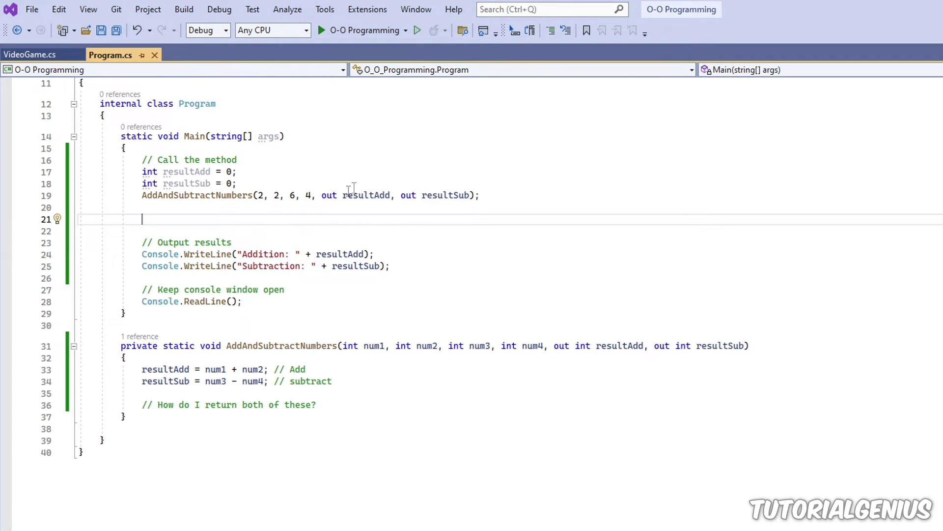
double_click(329, 195)
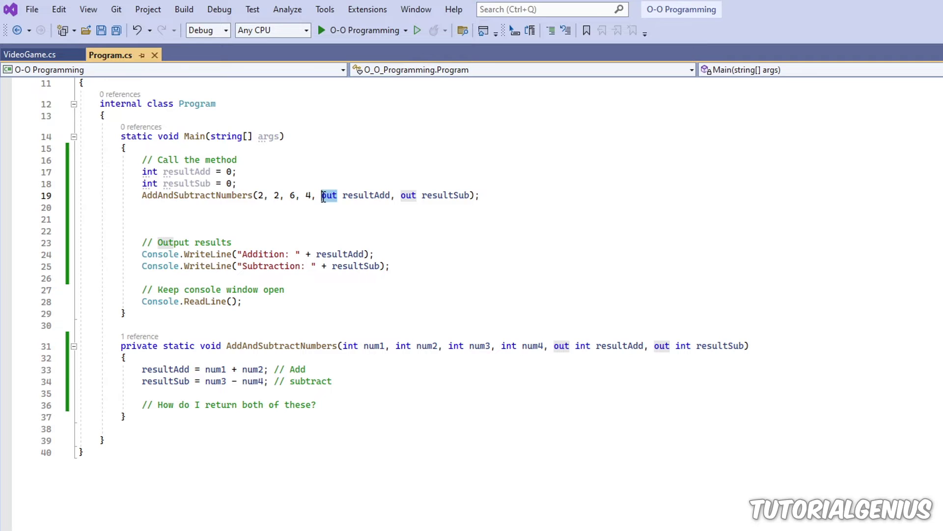
type("ref")
key("ctrl+z")
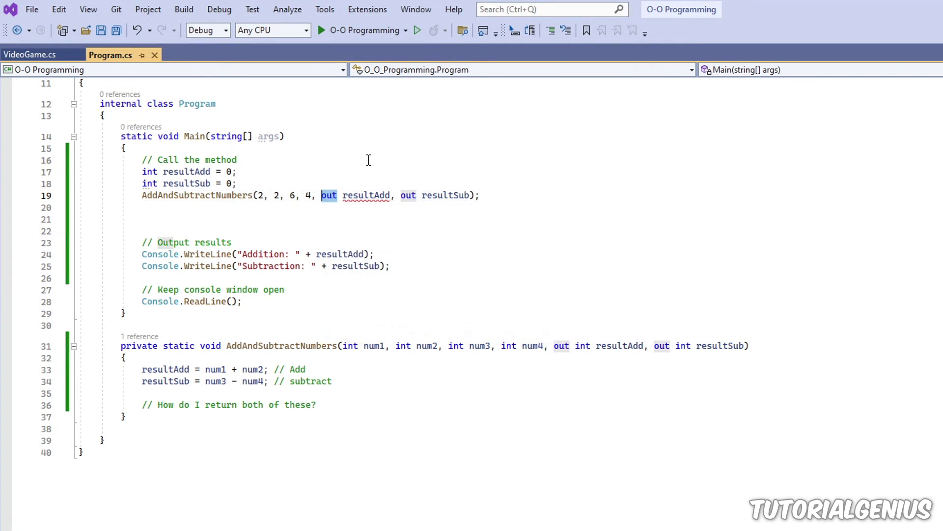
left_click(274, 217)
double_click(330, 195)
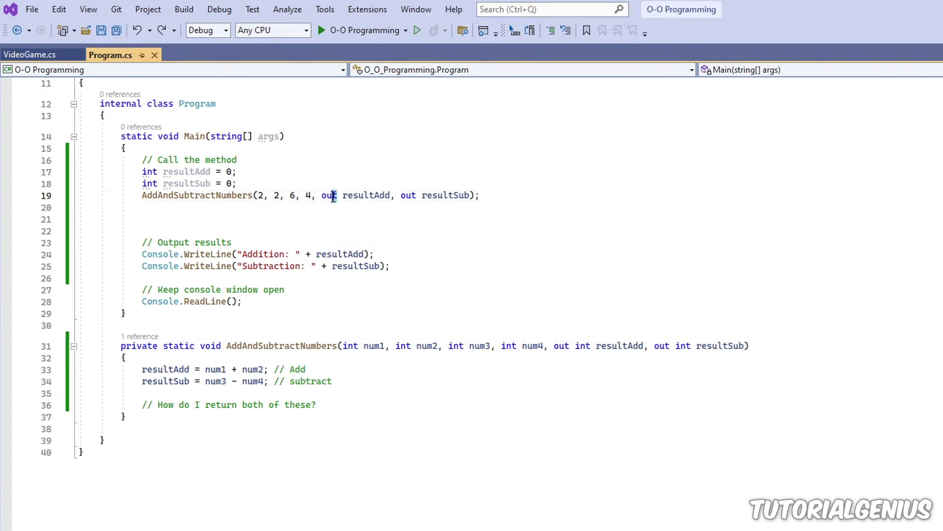
Delete '= 0' from the resultAdd and resultSub declarations on lines 17–18 and save.
left_click(230, 172)
key("BackSpace")
key("BackSpace")
key("BackSpace")
key("BackSpace")
left_click(231, 183)
key("BackSpace")
key("BackSpace")
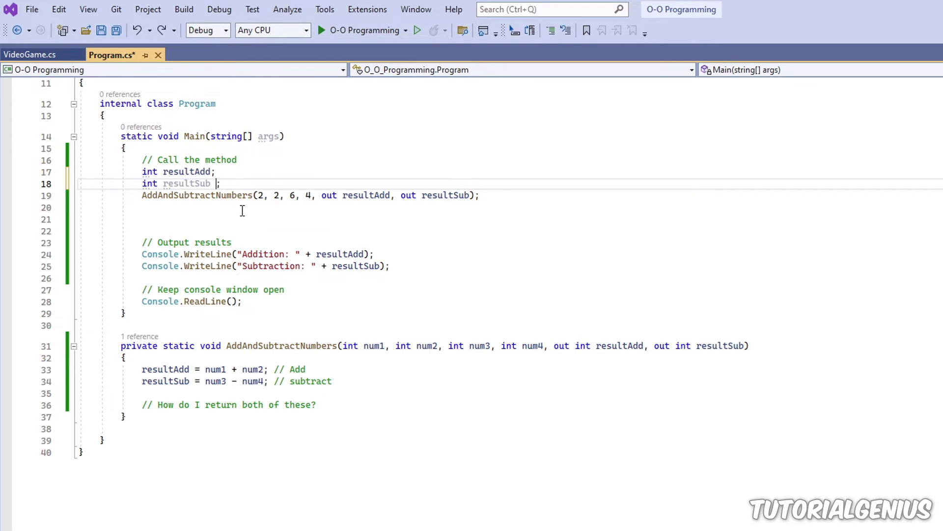
key("BackSpace")
key("BackSpace")
key("ctrl+s")
Rerun the program, confirm Addition: 4 and Subtraction: 2, and close the console.
left_click(242, 210)
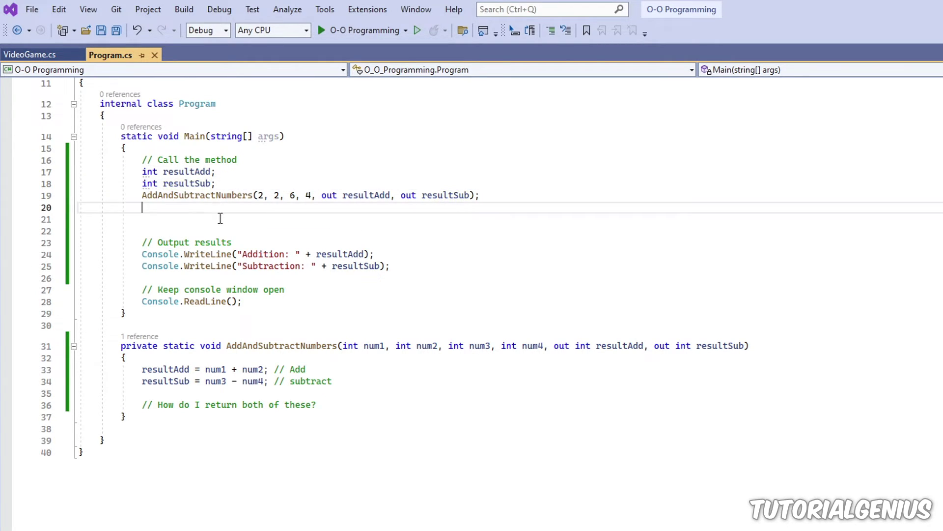
left_click(353, 33)
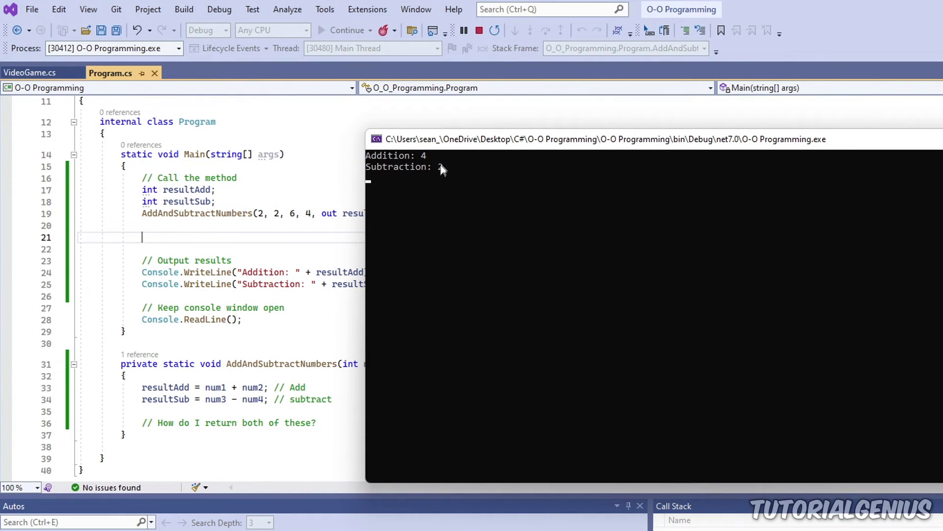
key("Return")
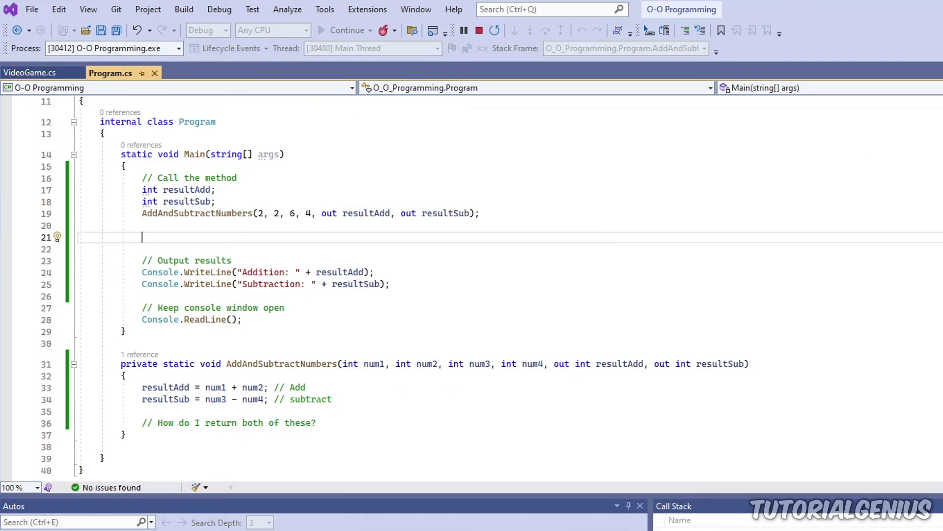
left_click(333, 323)
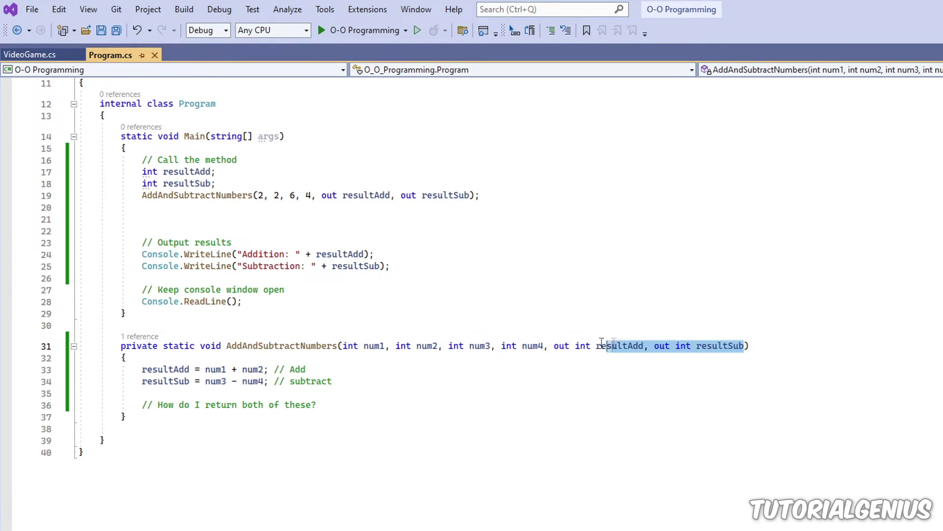
left_click_drag(745, 345, 552, 345)
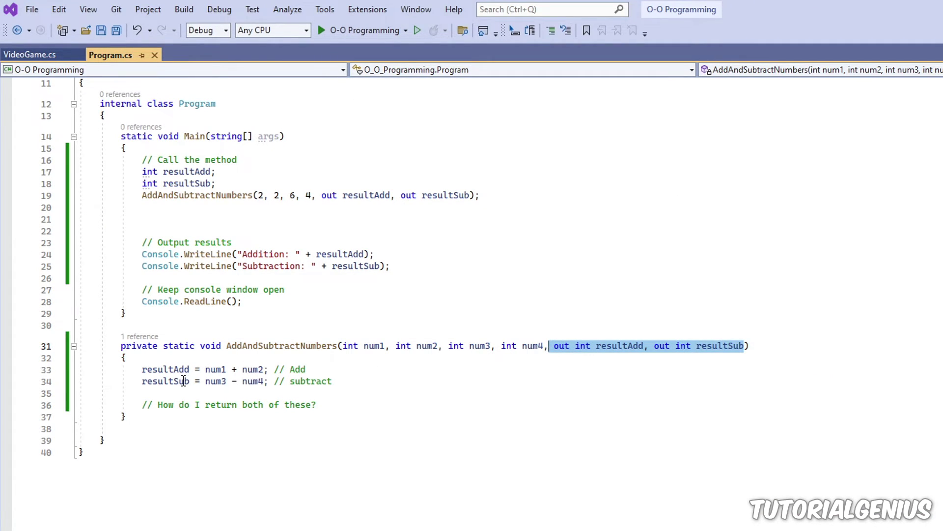
left_click(143, 368)
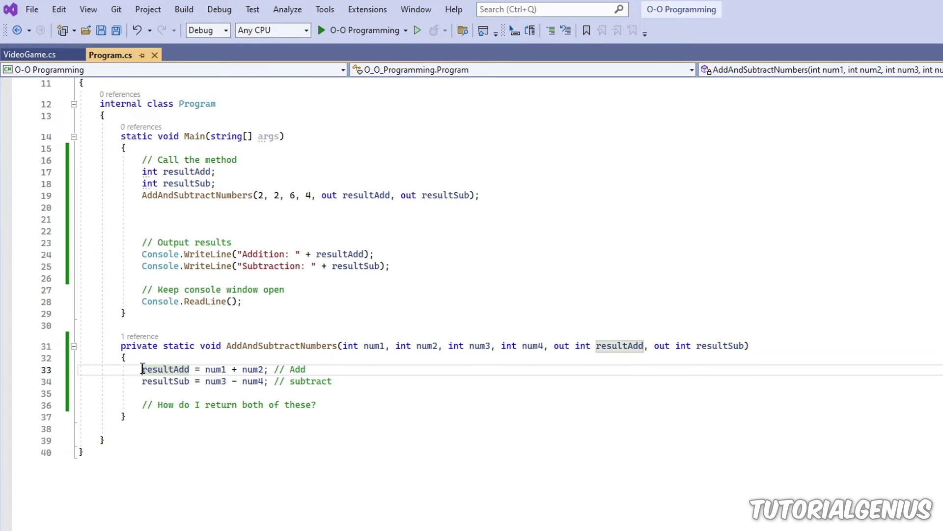
type("//")
left_click(500, 367)
left_click_drag(645, 346, 571, 345)
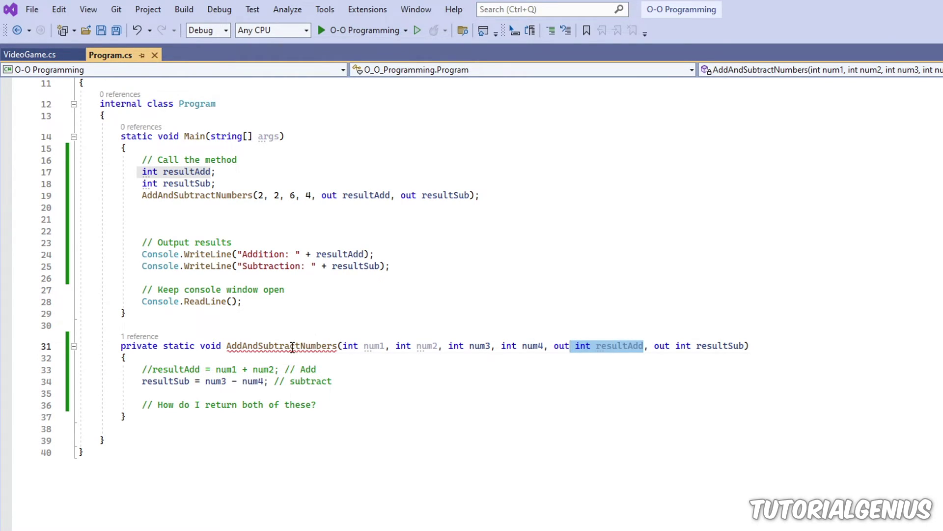
mouse_move(281, 345)
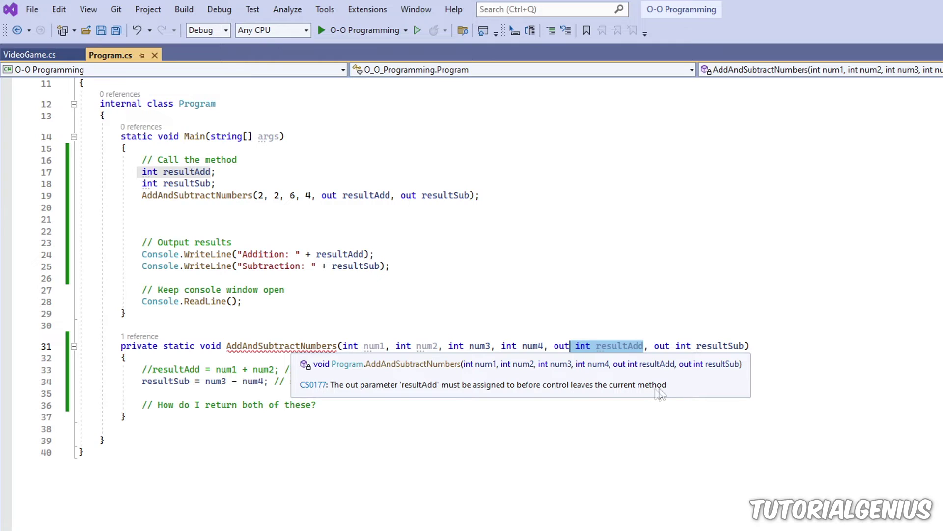
left_click(275, 314)
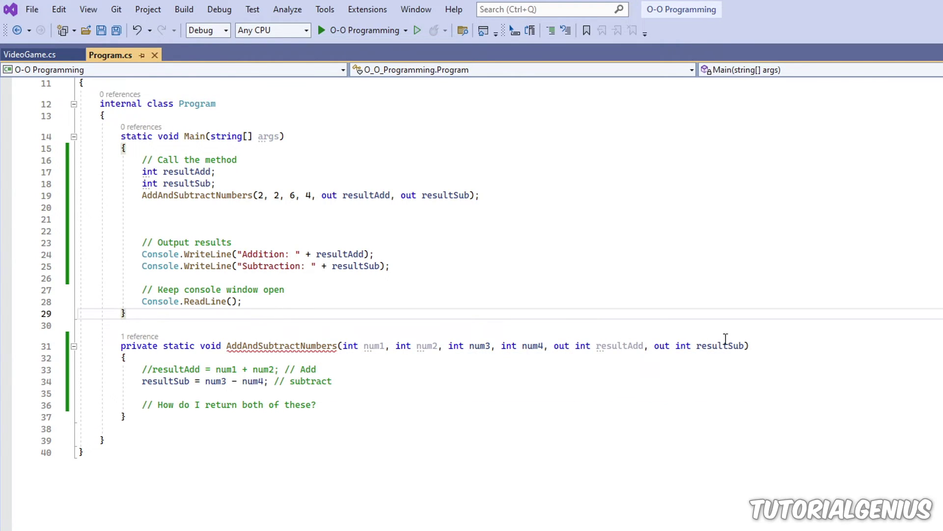
left_click_drag(747, 346, 553, 346)
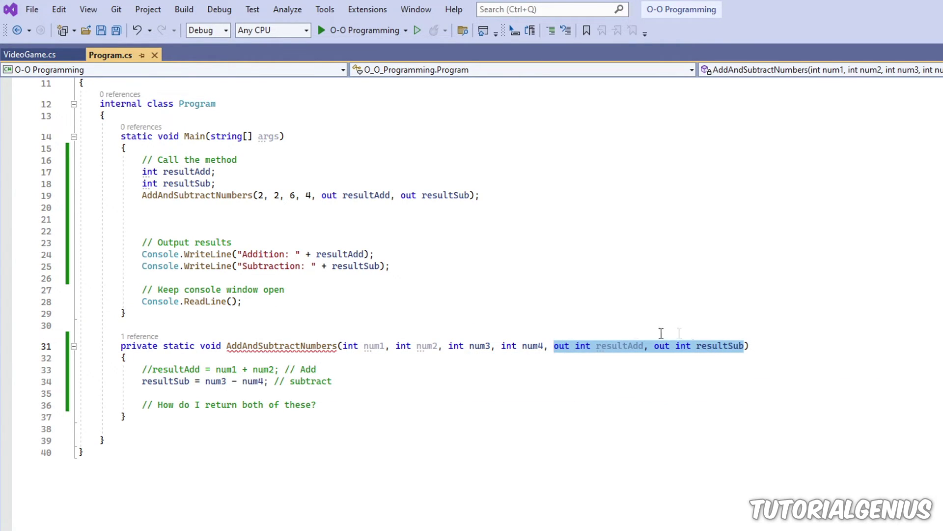
left_click(189, 394)
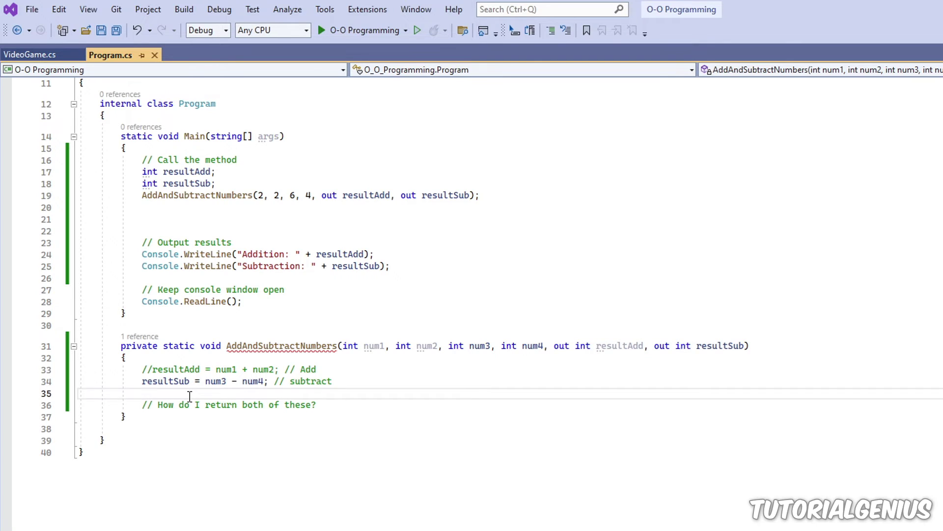
key("Up")
key("Up")
key("Delete")
key("Delete")
left_click_drag(310, 369, 205, 369)
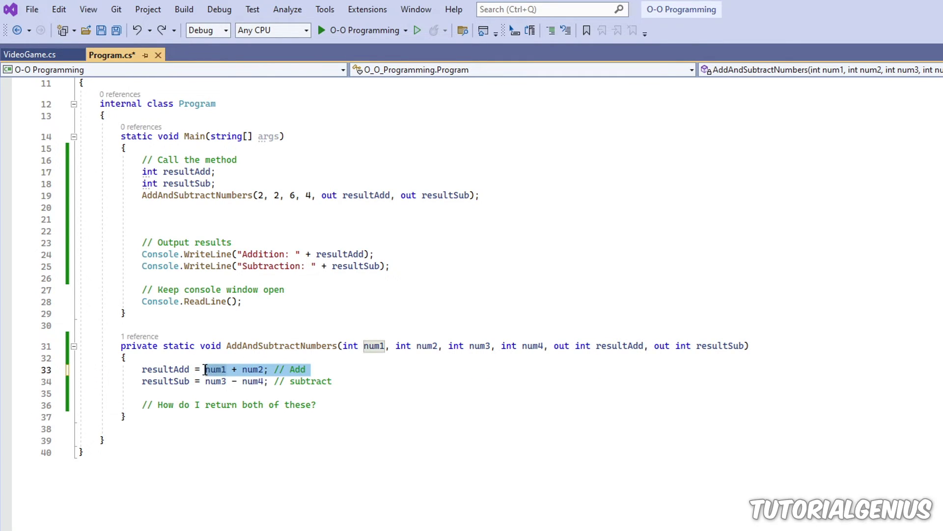
left_click(280, 358)
key("ctrl+s")
left_click(301, 325)
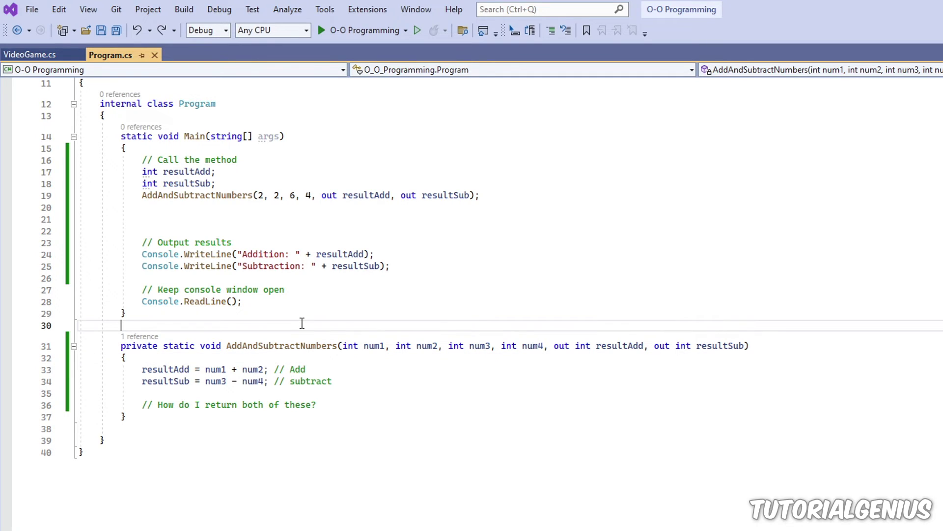
left_click(556, 355)
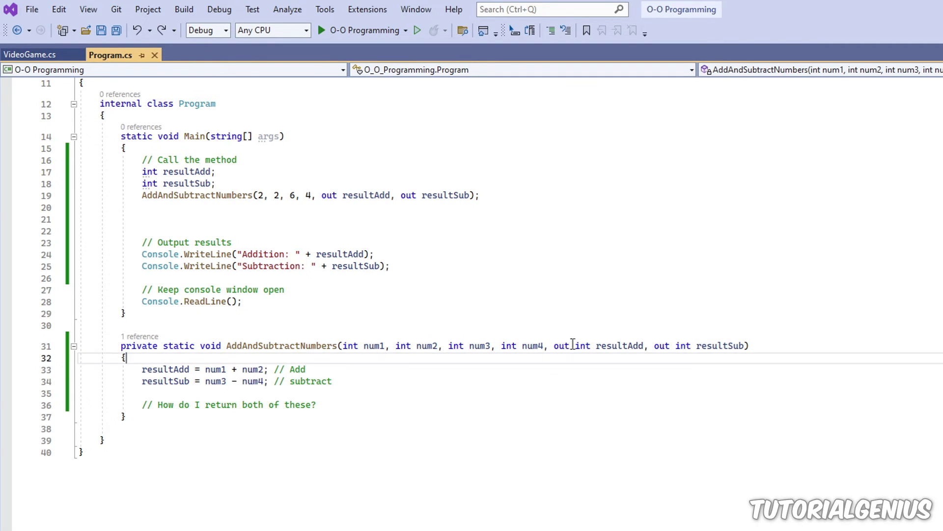
double_click(560, 345)
left_click(366, 366)
left_click_drag(339, 382, 55, 370)
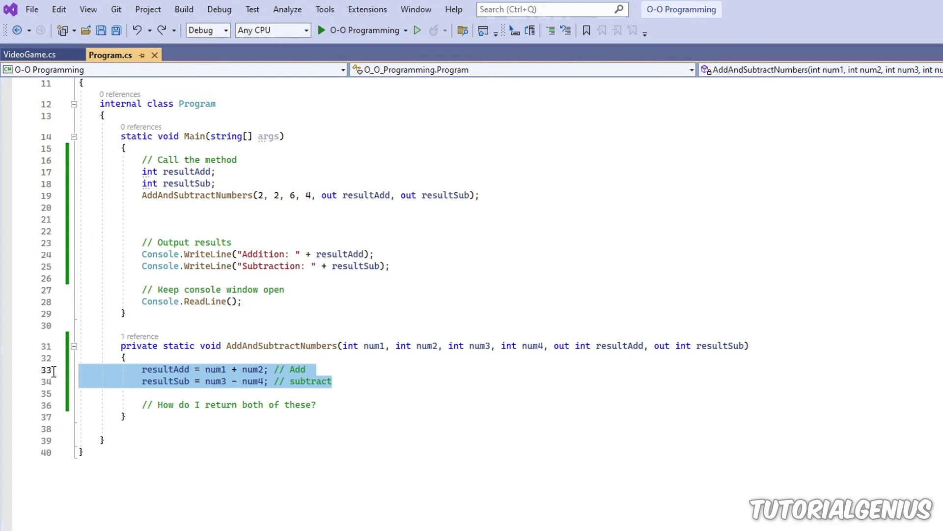
left_click(316, 392)
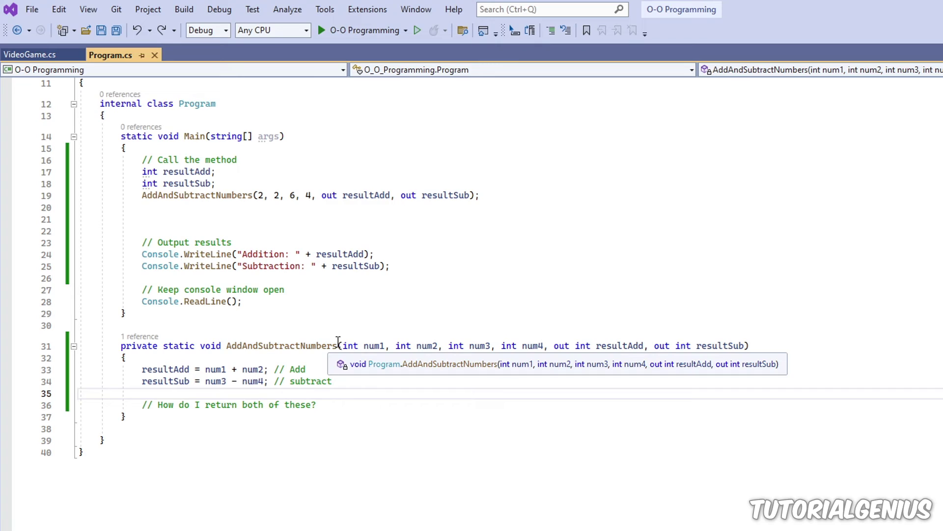
left_click(338, 342)
left_click(282, 396)
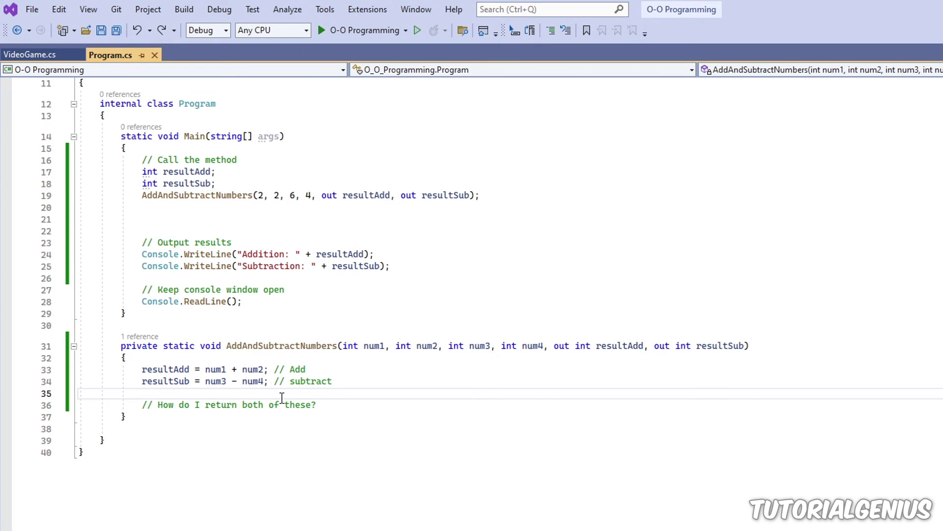
Delete the separate int resultAdd and int resultSub declaration lines from Main.
left_click_drag(231, 185, 48, 171)
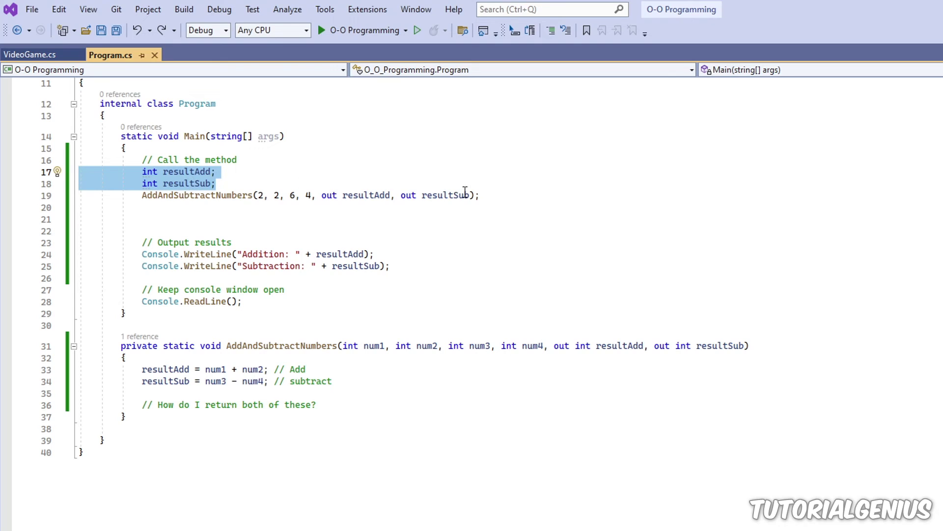
left_click_drag(469, 195, 320, 191)
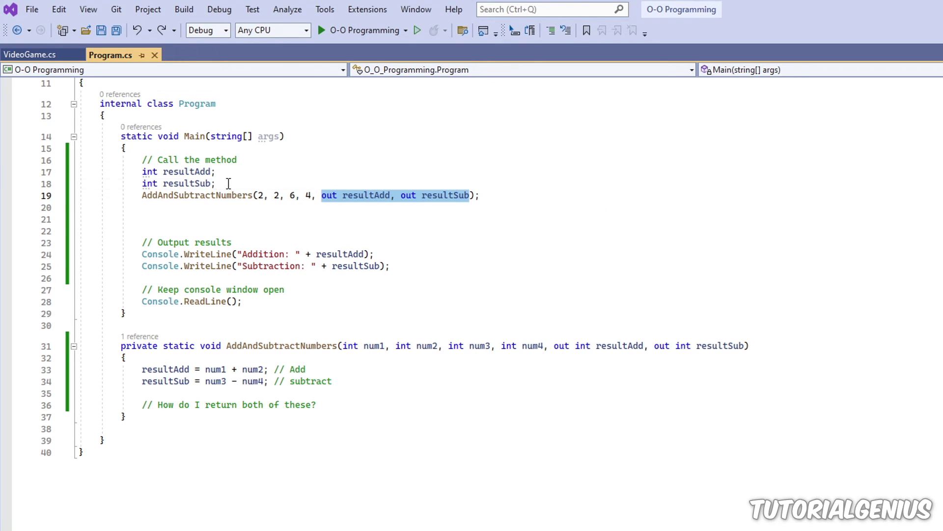
left_click_drag(229, 183, 58, 171)
key("Delete")
key("BackSpace")
left_click(340, 190)
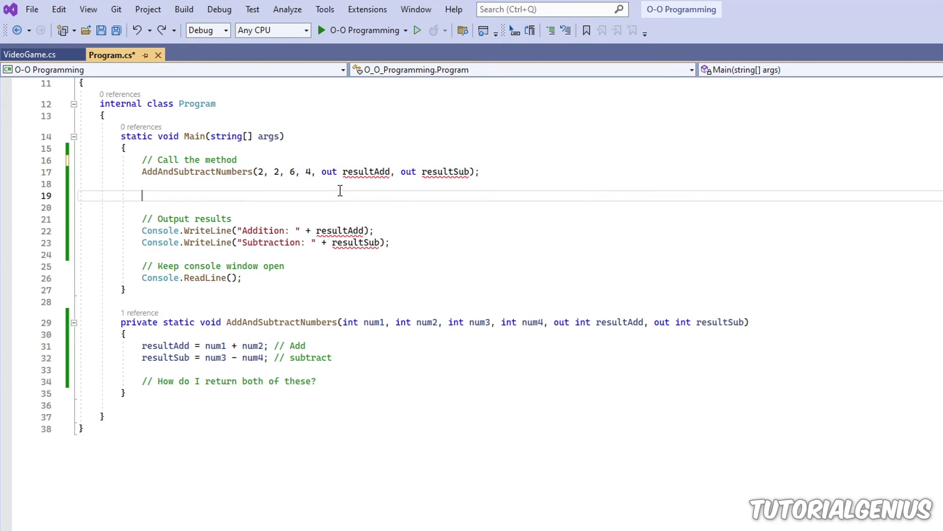
Make the call arguments 'out int resultAdd' and 'out int resultSub', then save.
left_click(329, 170)
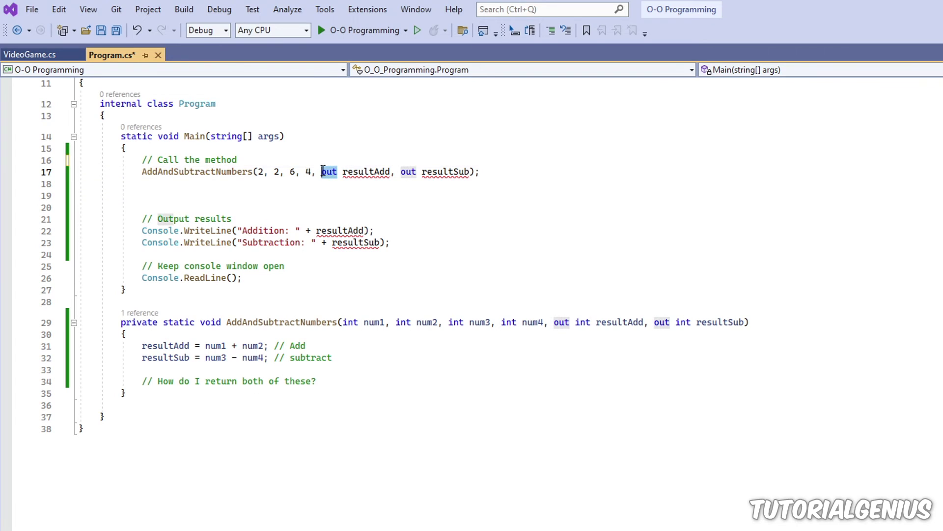
left_click_drag(391, 171, 373, 172)
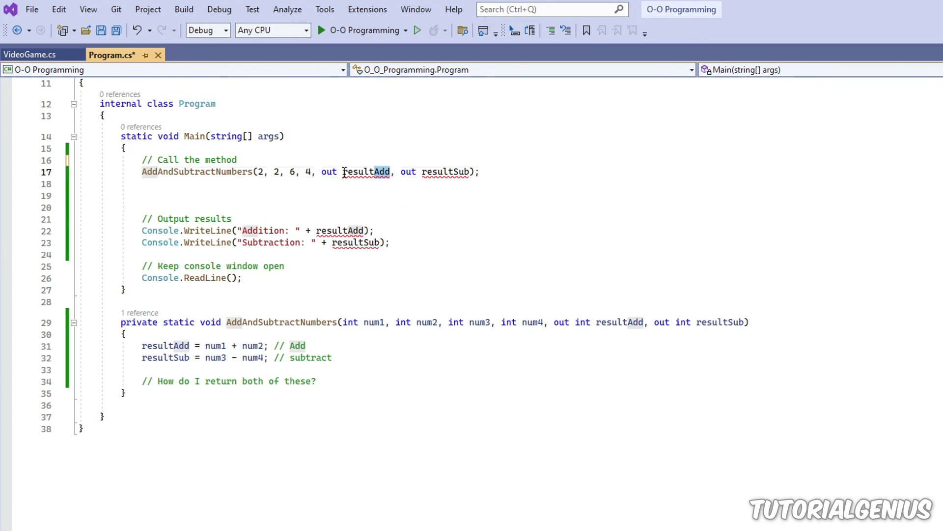
left_click(343, 172)
type("int")
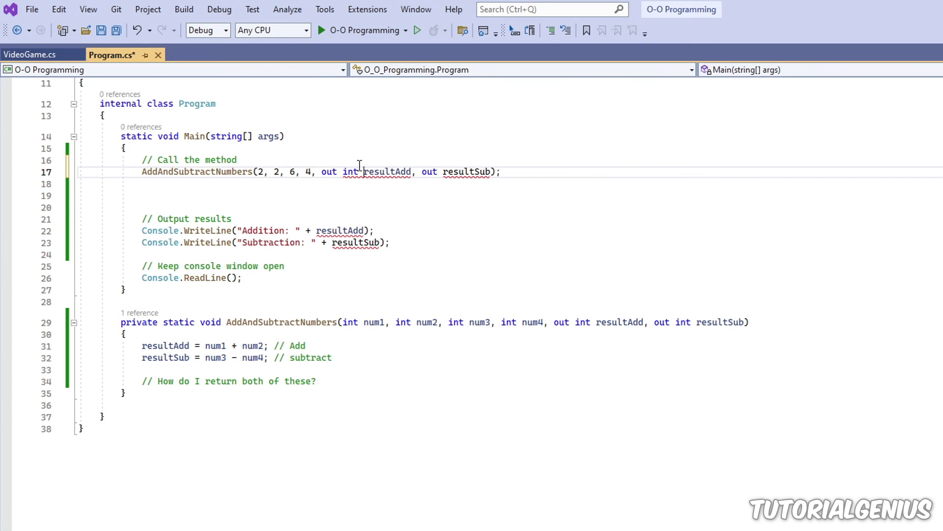
double_click(355, 171)
left_click(442, 171)
type("int")
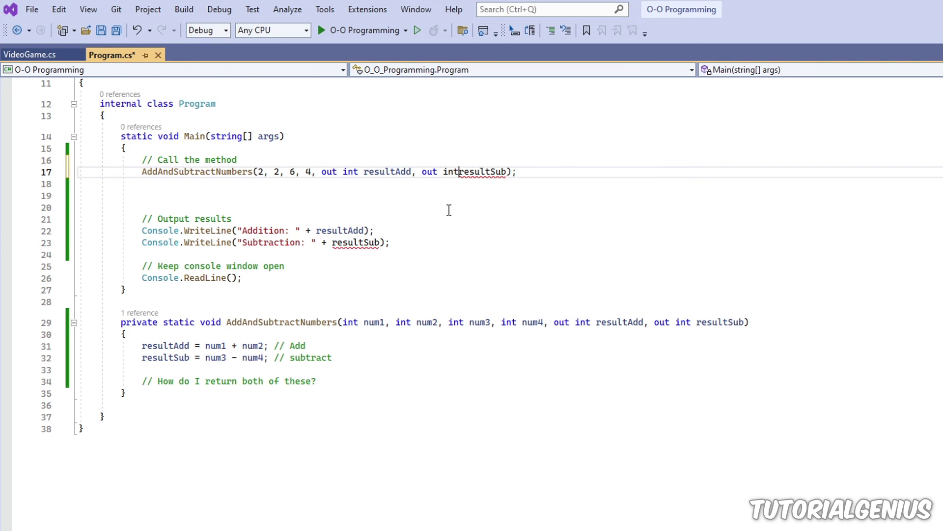
left_click(392, 188)
key("ctrl+s")
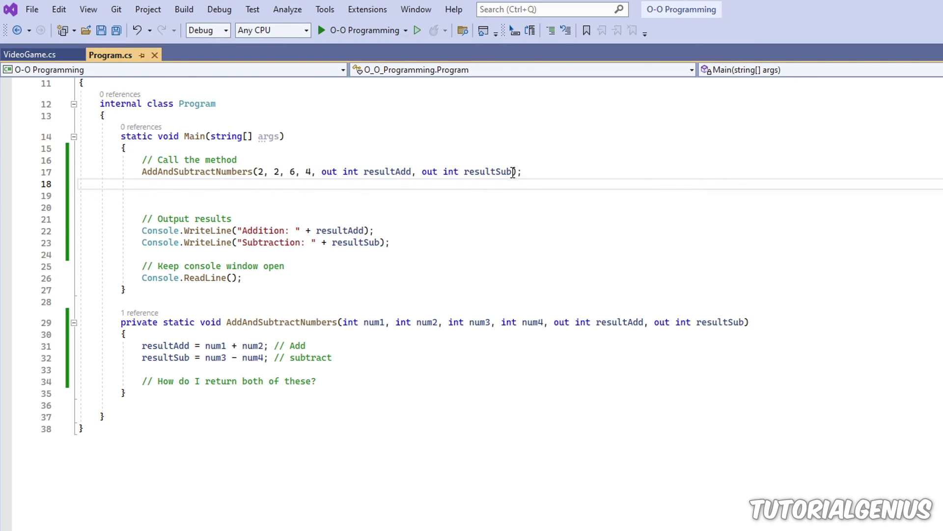
Review the inline out int declarations and resultAdd's references in the call.
left_click_drag(513, 172, 317, 171)
left_click_drag(541, 168, 145, 169)
left_click(280, 185)
left_click_drag(411, 171, 366, 171)
left_click(378, 193)
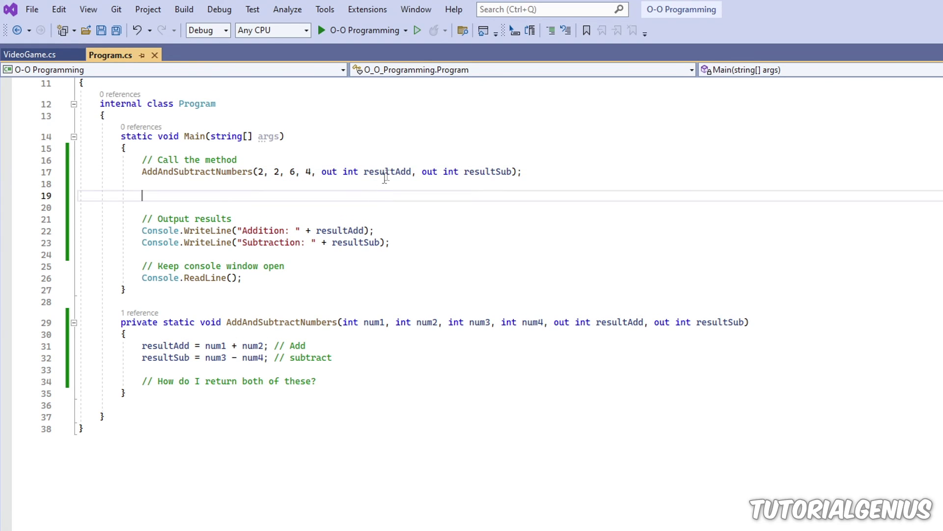
left_click_drag(411, 171, 363, 171)
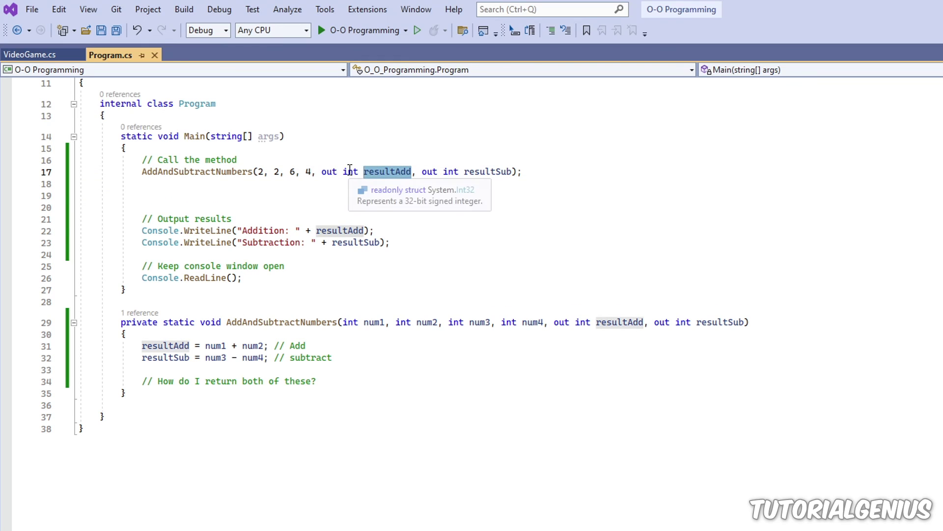
mouse_move(387, 172)
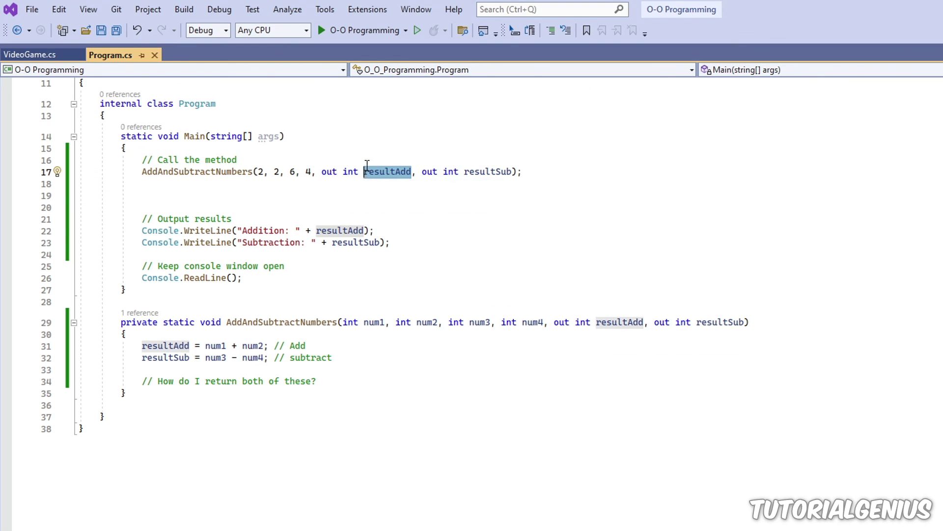
left_click(329, 171)
left_click_drag(389, 244, 259, 235)
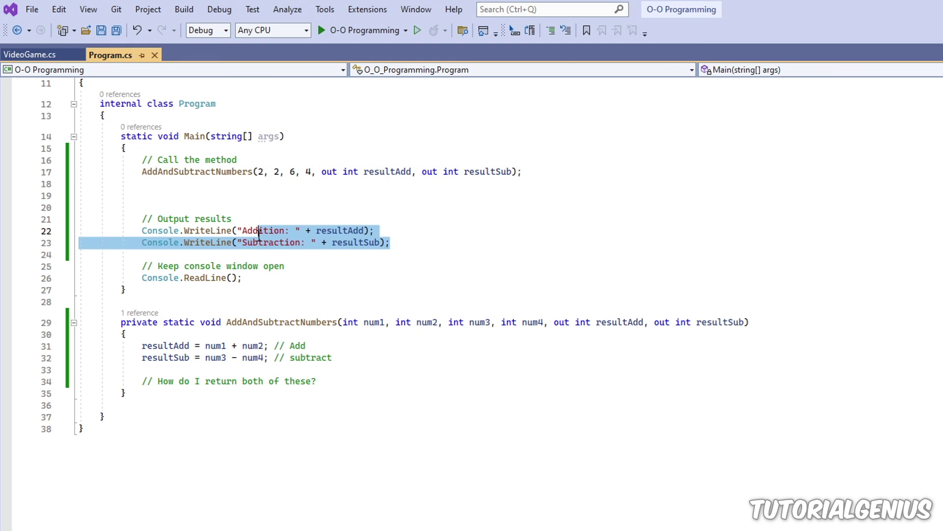
left_click(355, 31)
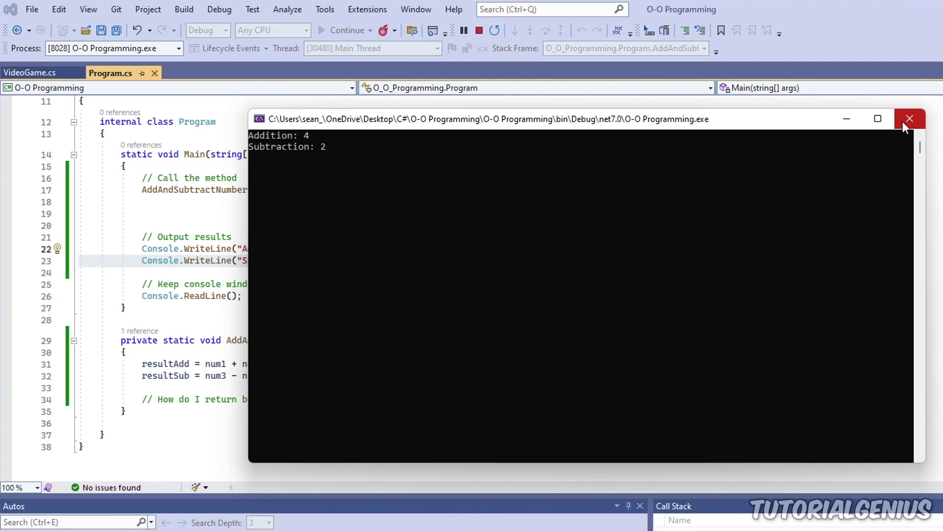
left_click(908, 119)
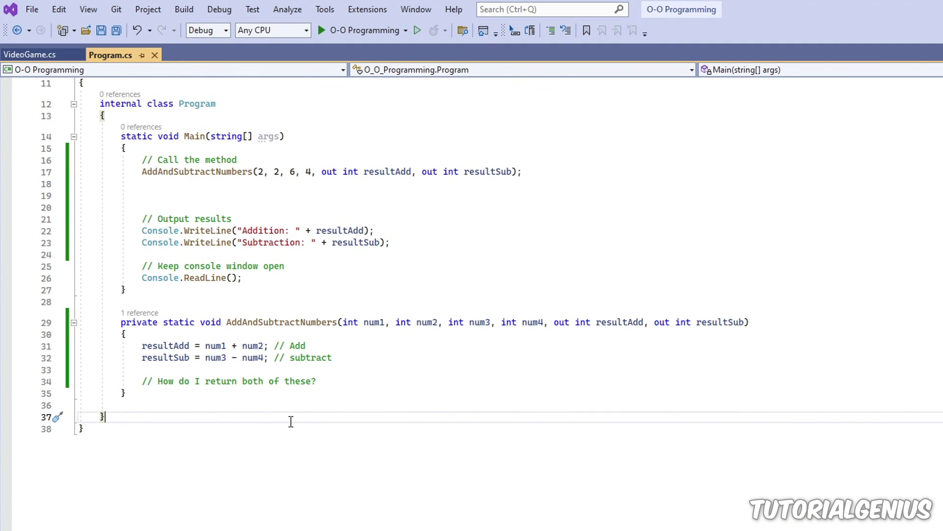